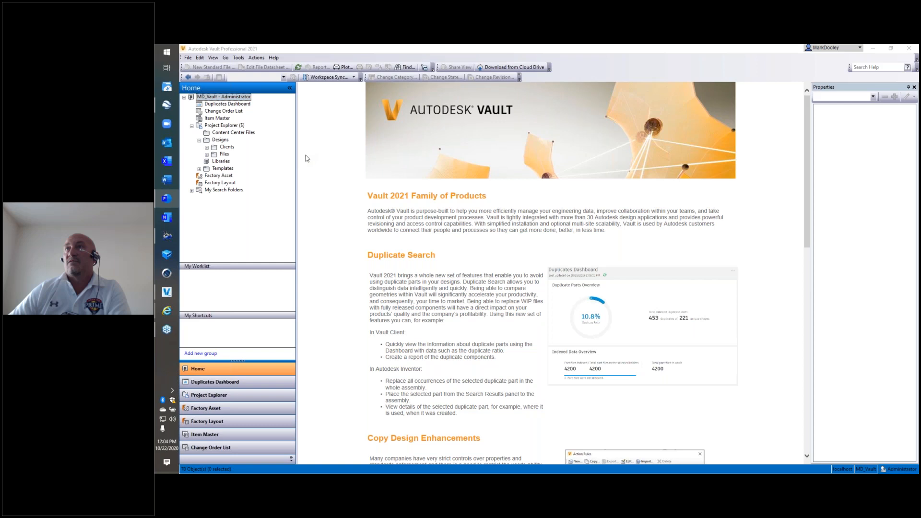
Open the Lifecycle Connection notification settings and move the dialog clear of the folder tree.
left_click(238, 58)
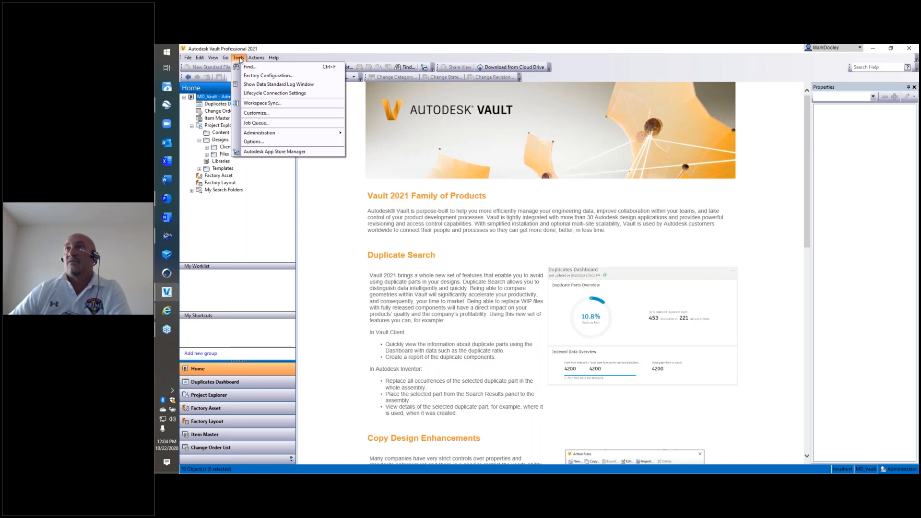
left_click(238, 58)
left_click(239, 58)
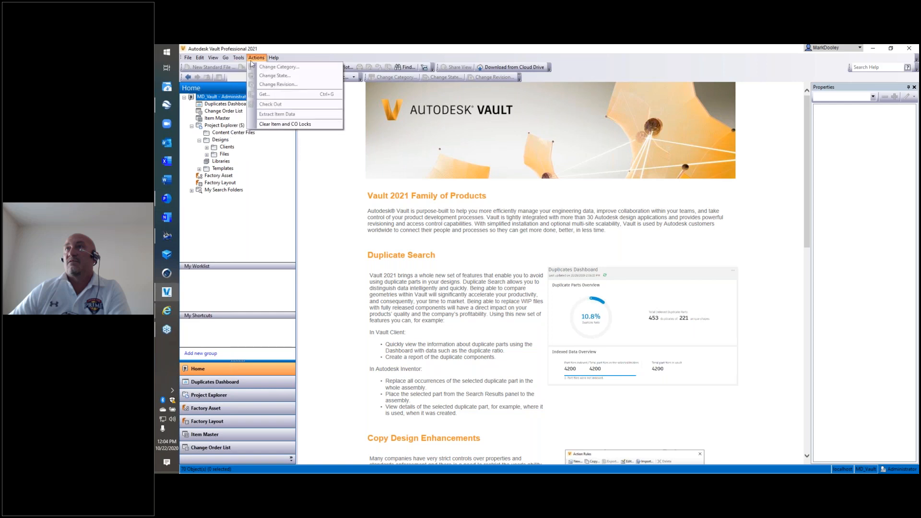
left_click(269, 94)
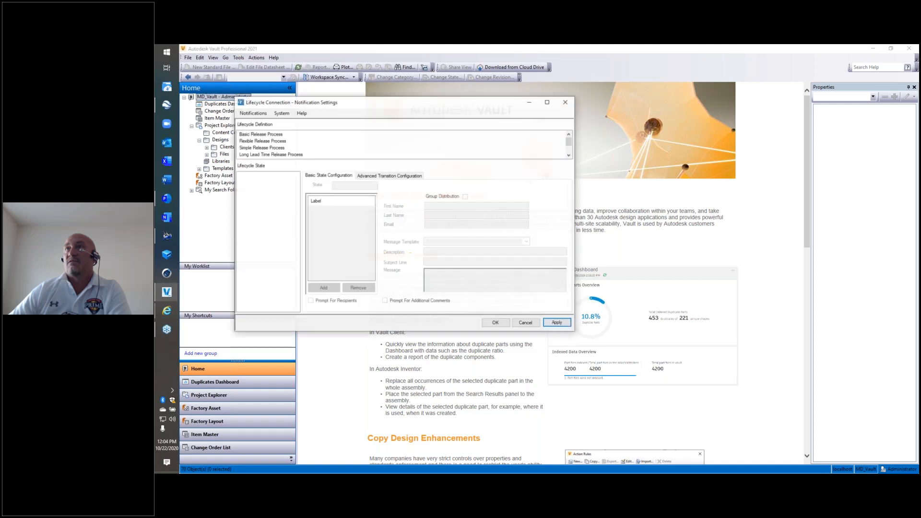
left_click_drag(366, 103, 501, 165)
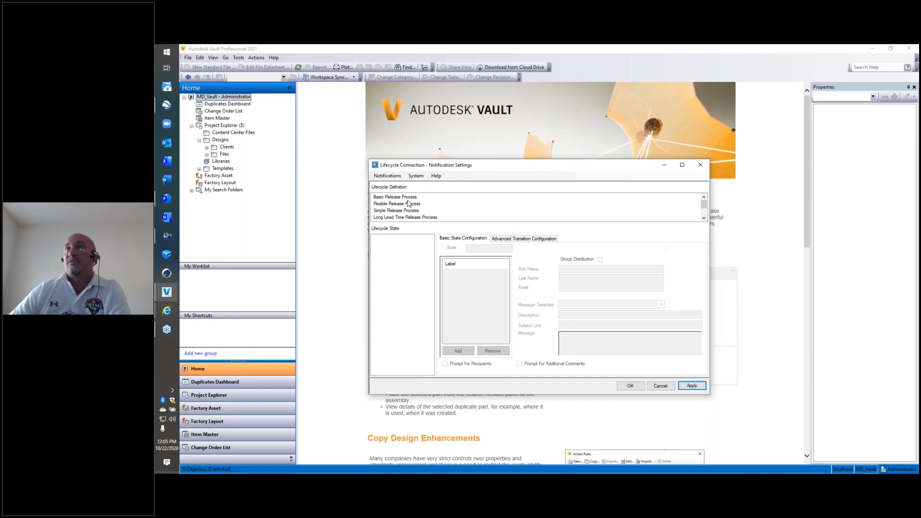
Look through the lifecycle states of each lifecycle definition, from Basic Release Process to Design Representation Process.
left_click(408, 198)
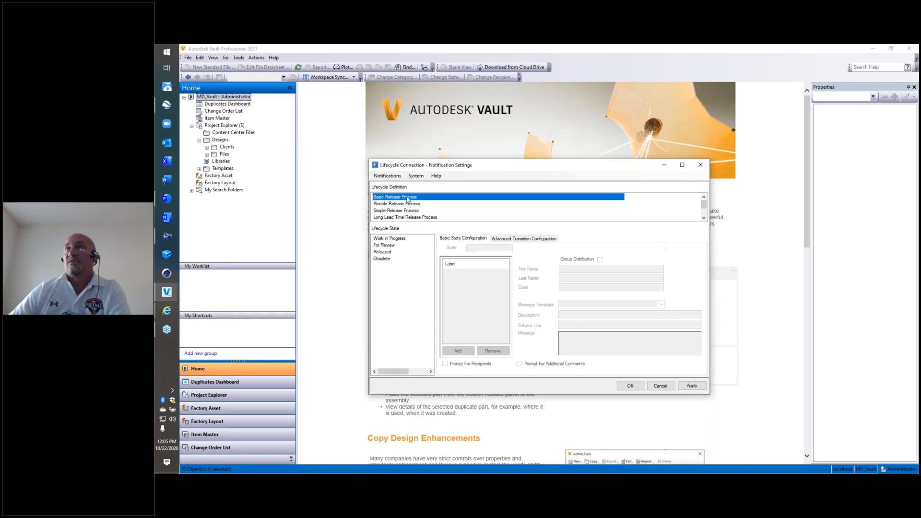
key("Down")
key("Down")
key("Down")
key("Down")
key("Down")
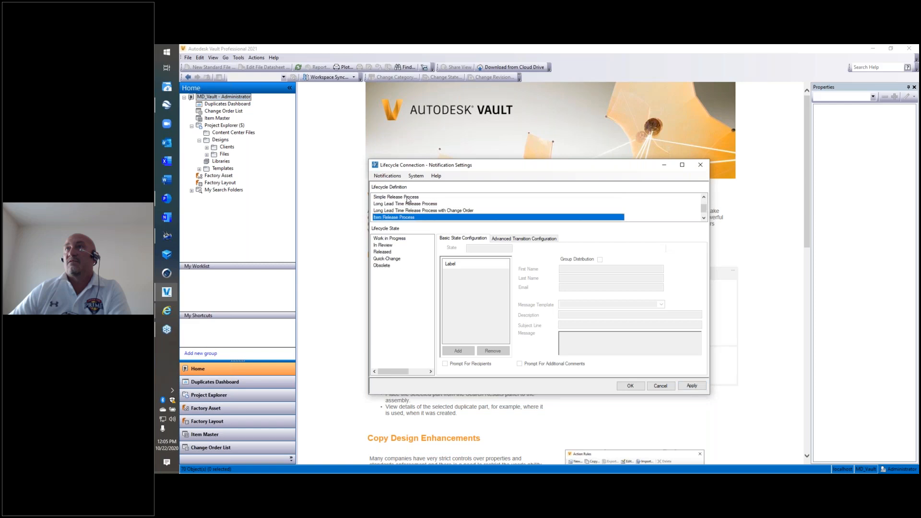
key("Down")
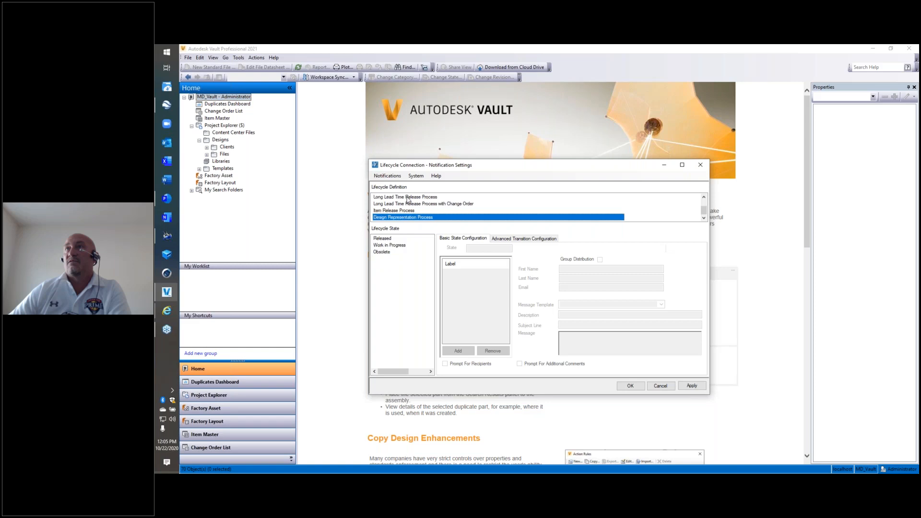
scroll(412, 207, "up", 1)
Select the Work in Progress state of the Flexible Release Process and examine the message templates in its basic state configuration.
left_click(399, 205)
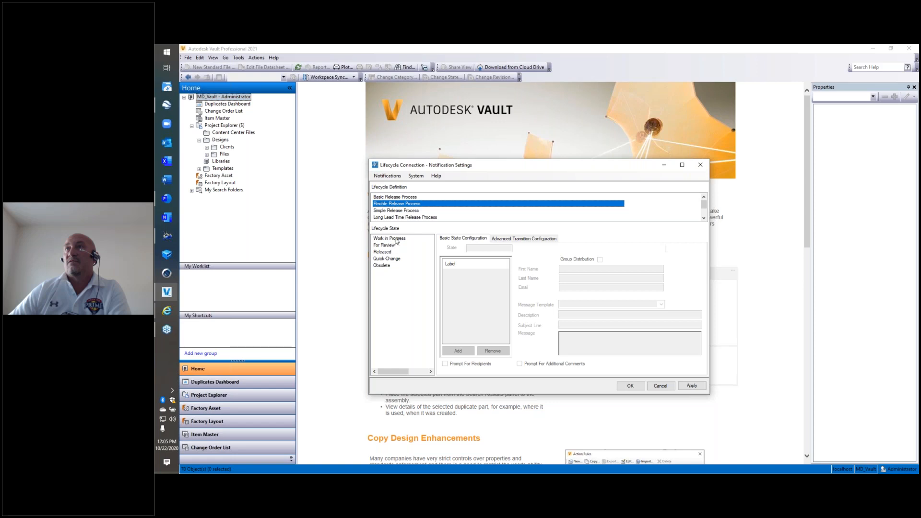
left_click(396, 239)
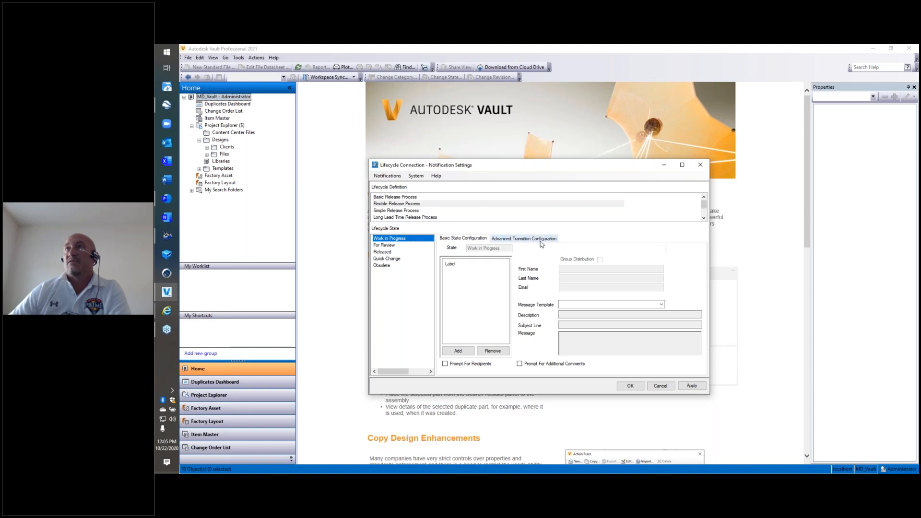
left_click(661, 305)
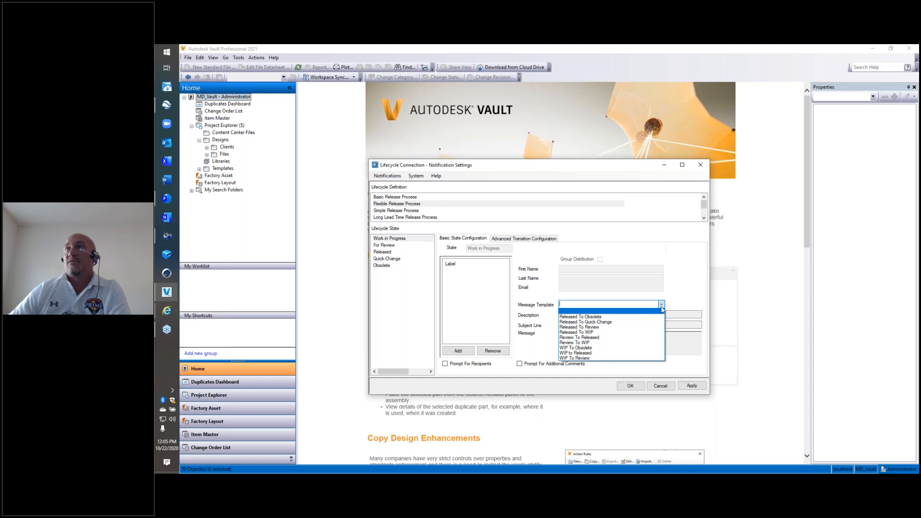
left_click(674, 300)
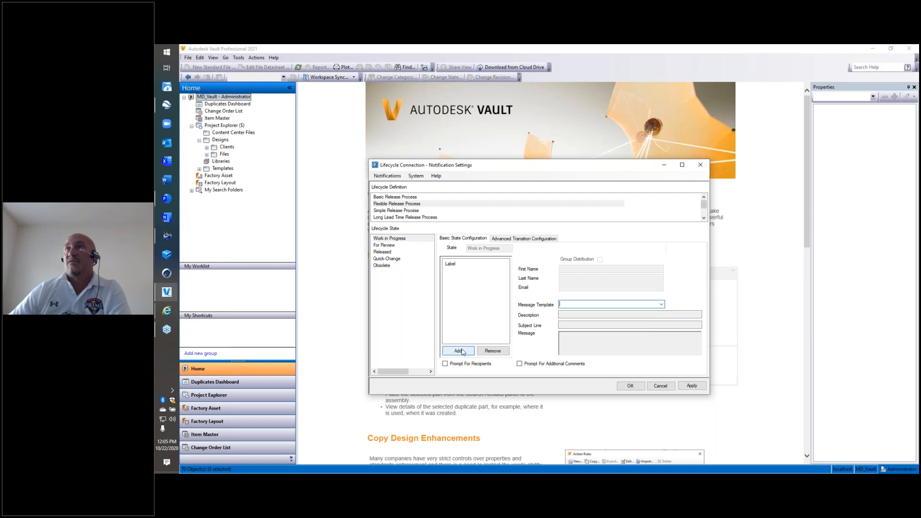
Examine the recipients, message templates and prompt options configured for the advanced Work in Progress transitions to For Review and Released.
left_click(528, 239)
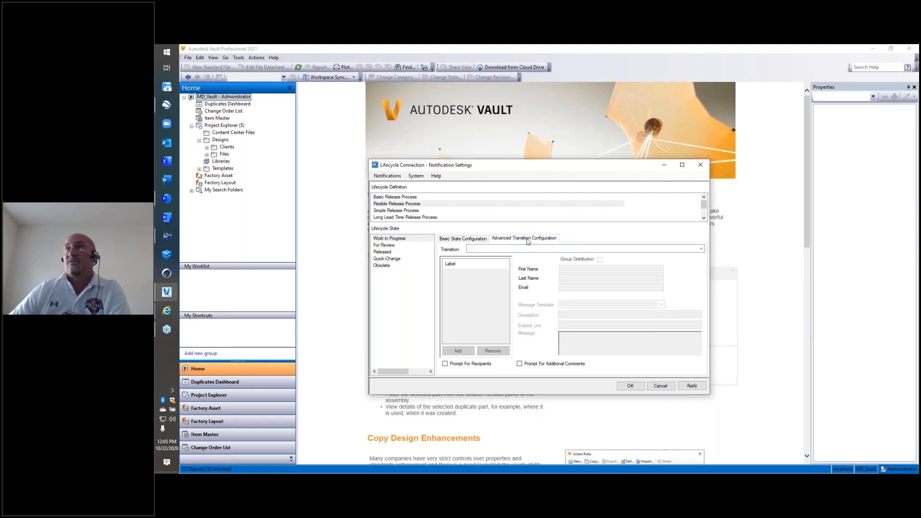
left_click(701, 249)
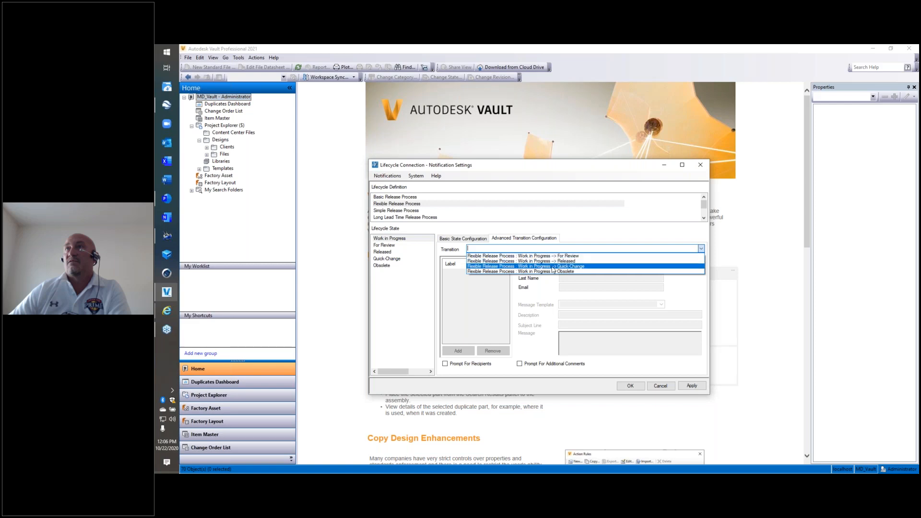
left_click(567, 256)
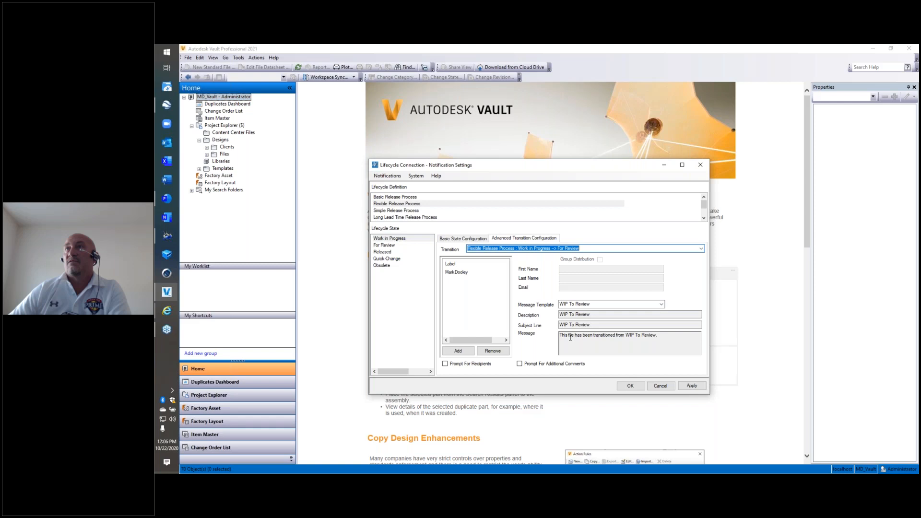
left_click(460, 273)
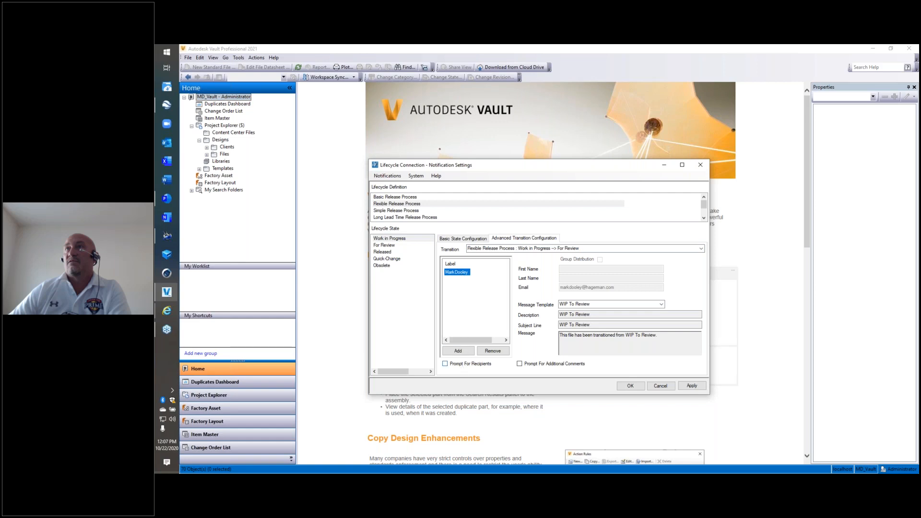
left_click(446, 364)
left_click(541, 365)
left_click(535, 367)
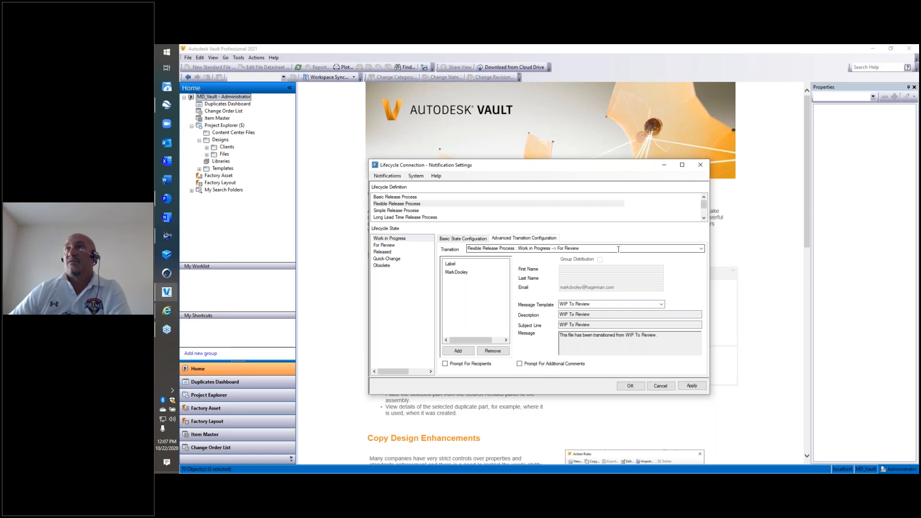
left_click(585, 248)
left_click(599, 261)
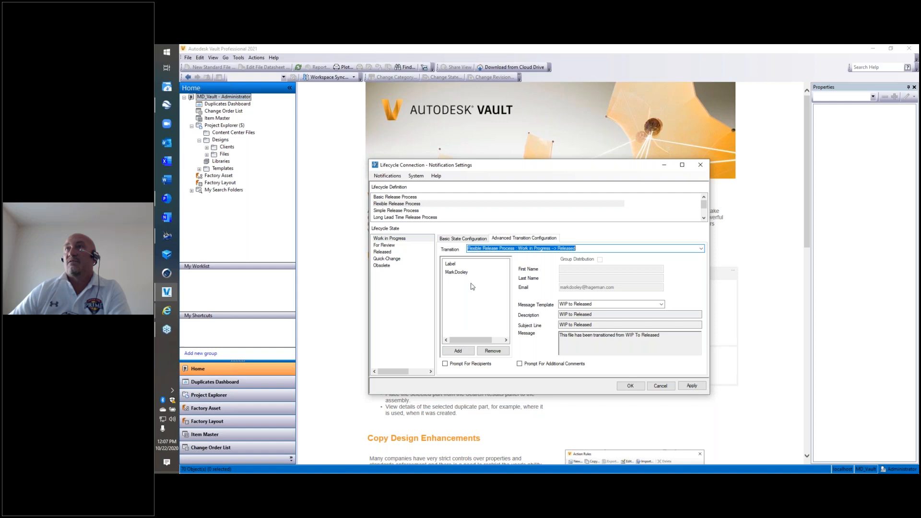
Add the named user as a notification recipient for the Work in Progress to Quick-Change transition and apply the settings.
left_click(701, 248)
left_click(571, 266)
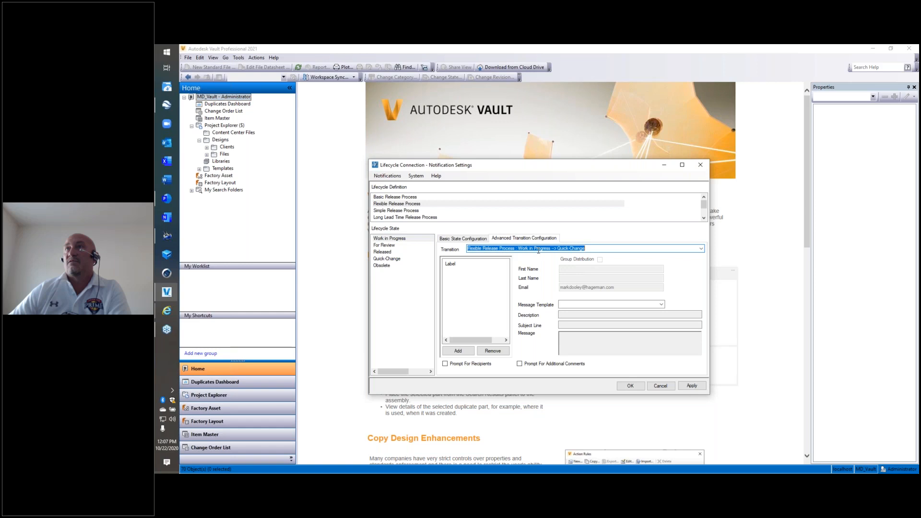
left_click(458, 351)
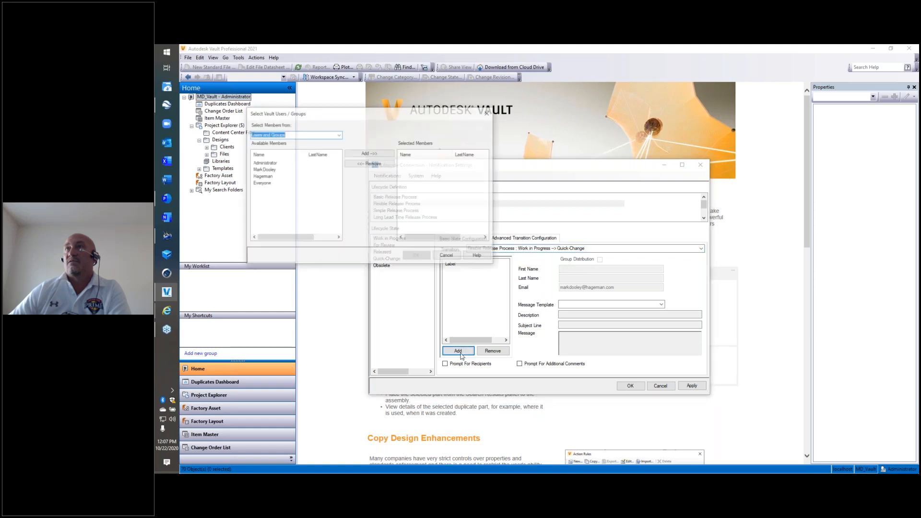
left_click(270, 170)
left_click(369, 153)
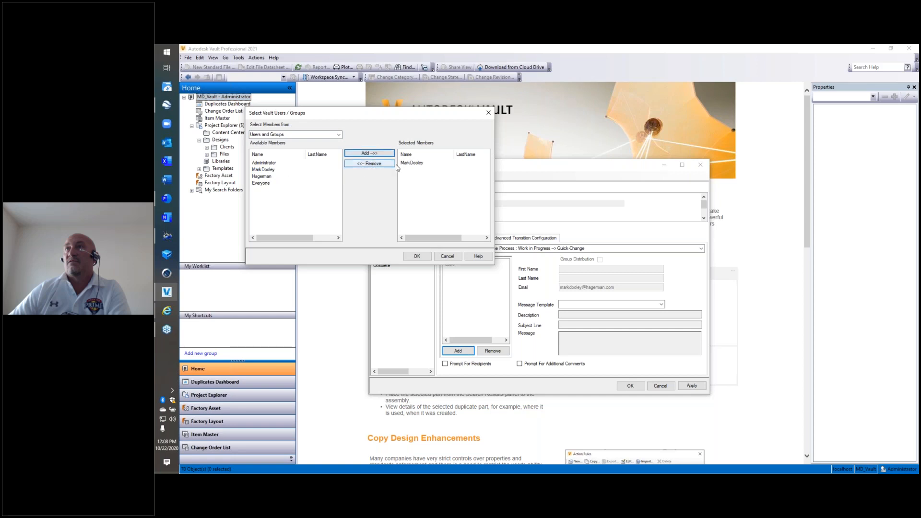
left_click(417, 256)
left_click(698, 389)
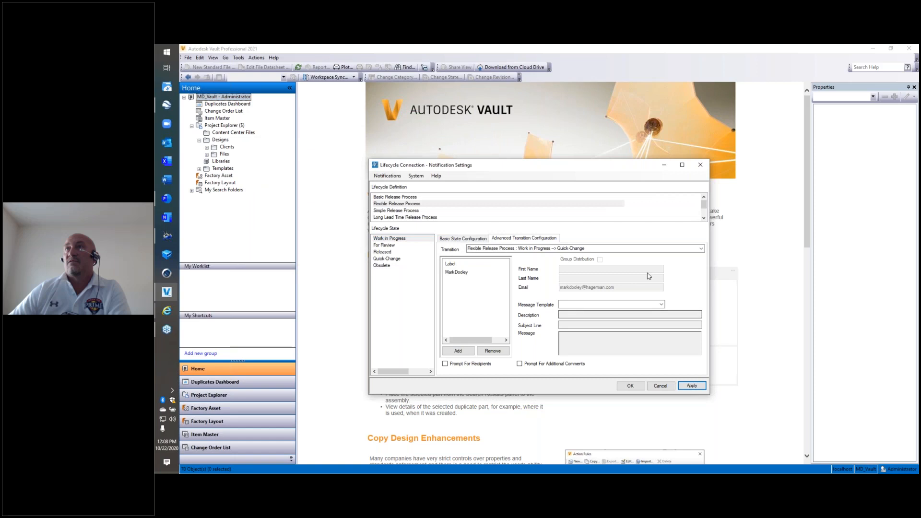
Examine the notification settings of the For Review to Work in Progress transition in the Flexible Release Process.
left_click(392, 246)
left_click(695, 250)
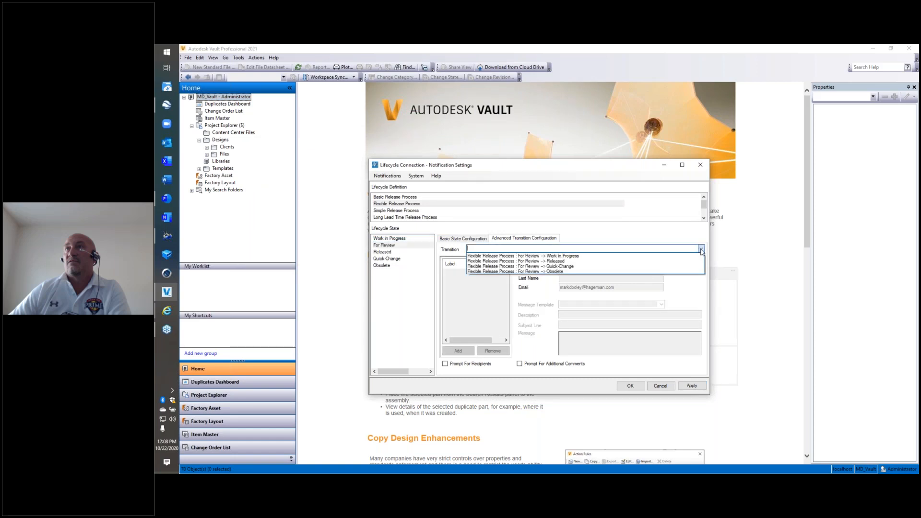
left_click(528, 256)
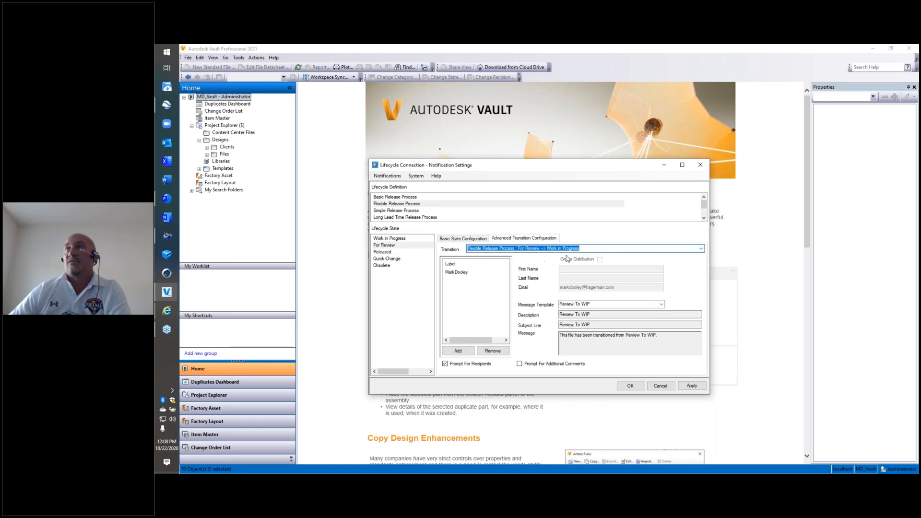
left_click(701, 248)
left_click(702, 249)
Check the selected recipients of the For Review to Work in Progress transition, cancel that selection, and accept the notification settings.
left_click(458, 351)
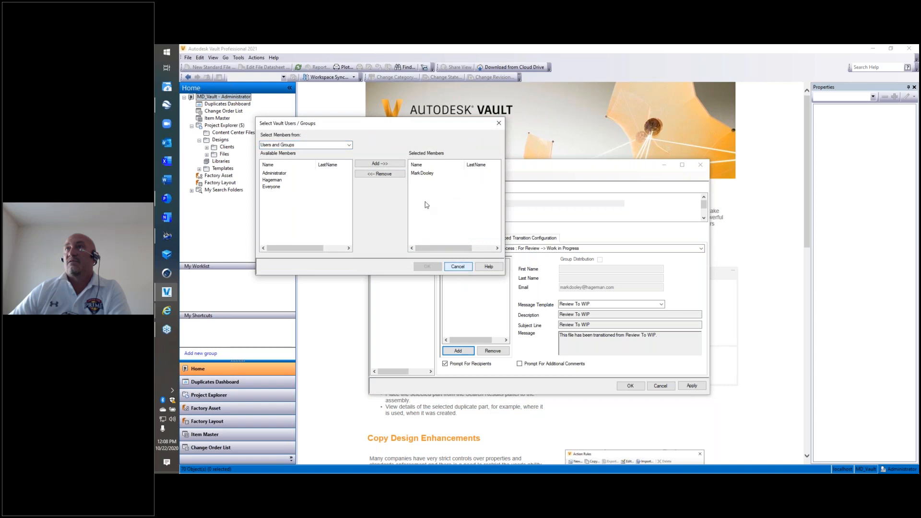
left_click(424, 174)
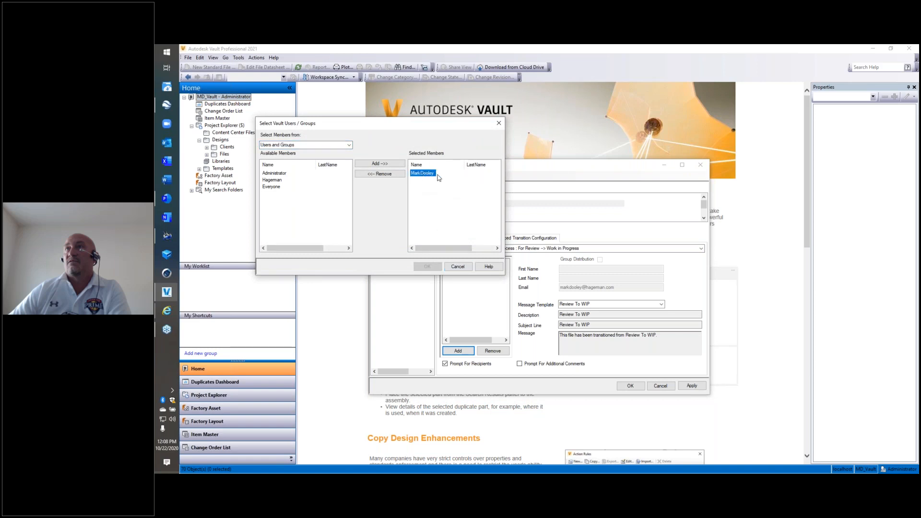
left_click(465, 266)
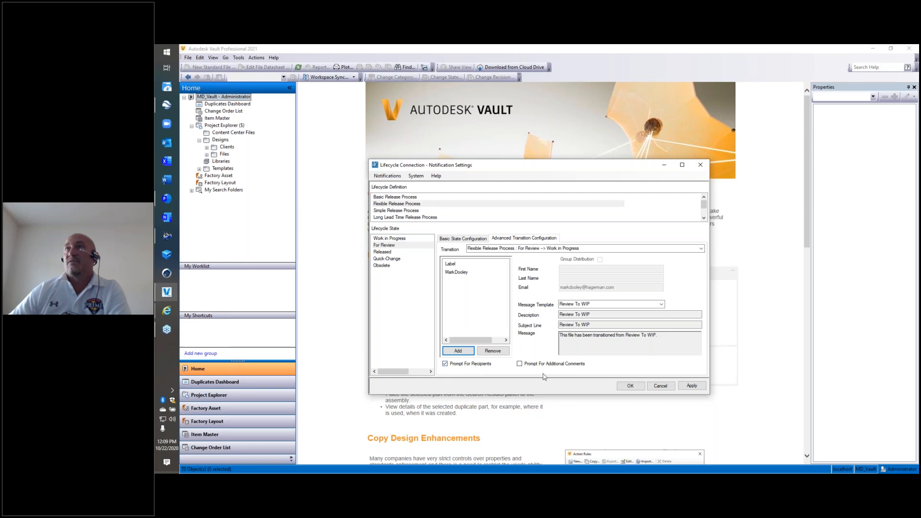
left_click(630, 386)
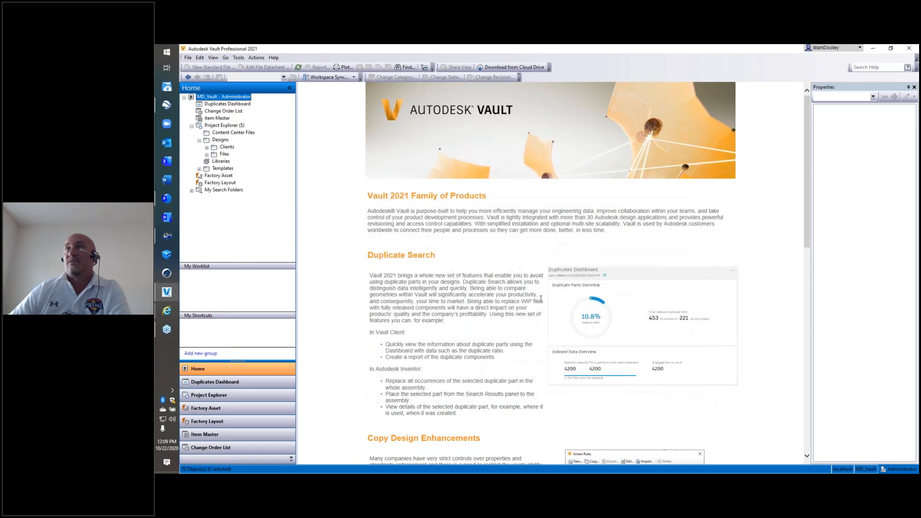
Start a state change for 123-Part2.ipt in the Designs folder, choosing For Review as its new lifecycle state.
left_click(220, 139)
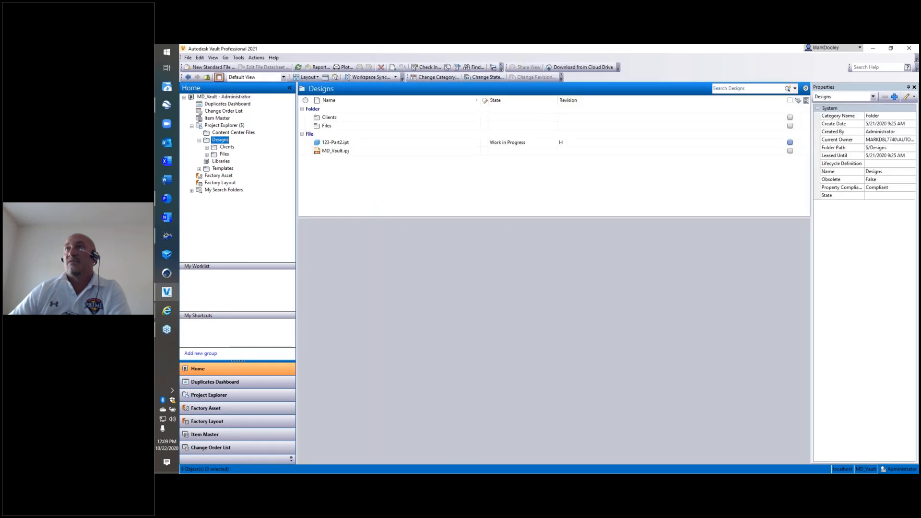
left_click(489, 144)
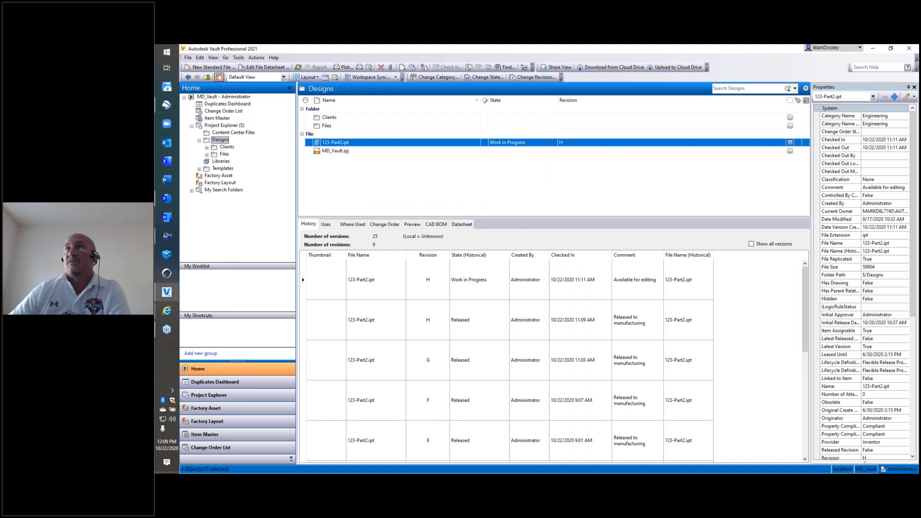
right_click(458, 144)
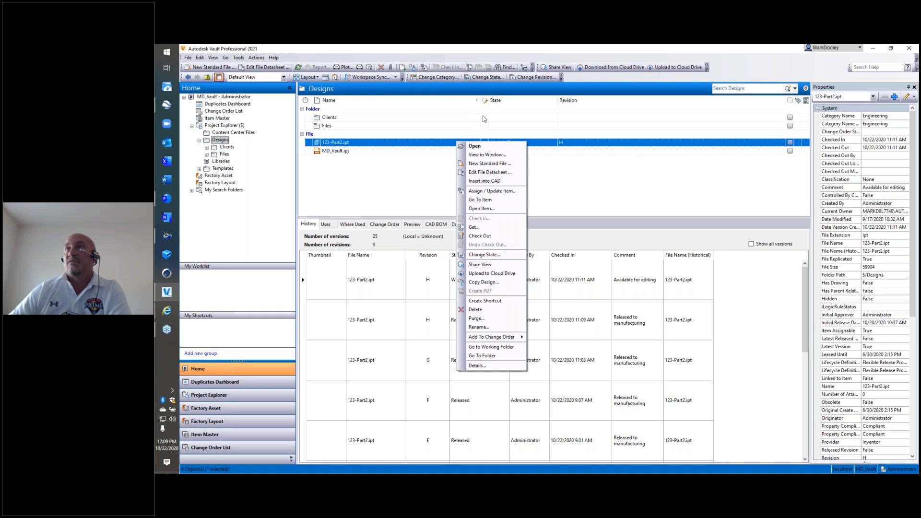
left_click(484, 78)
left_click(445, 178)
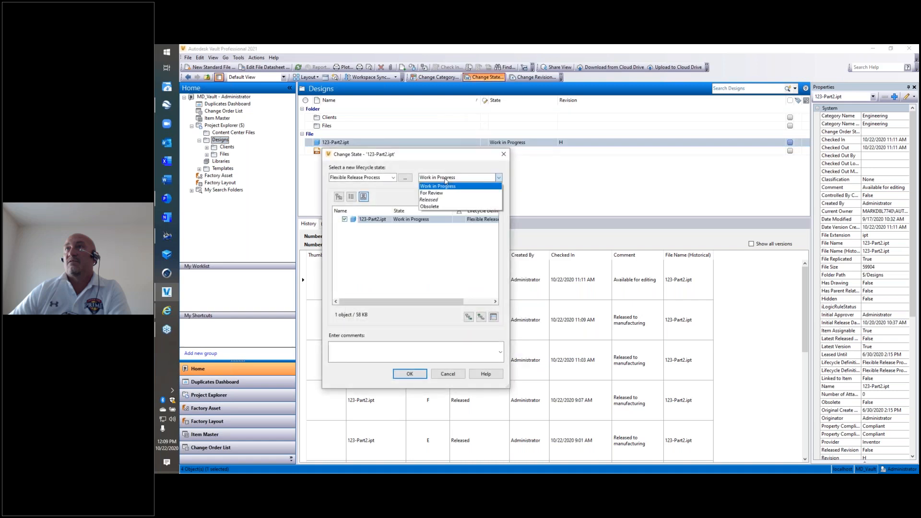
left_click(443, 193)
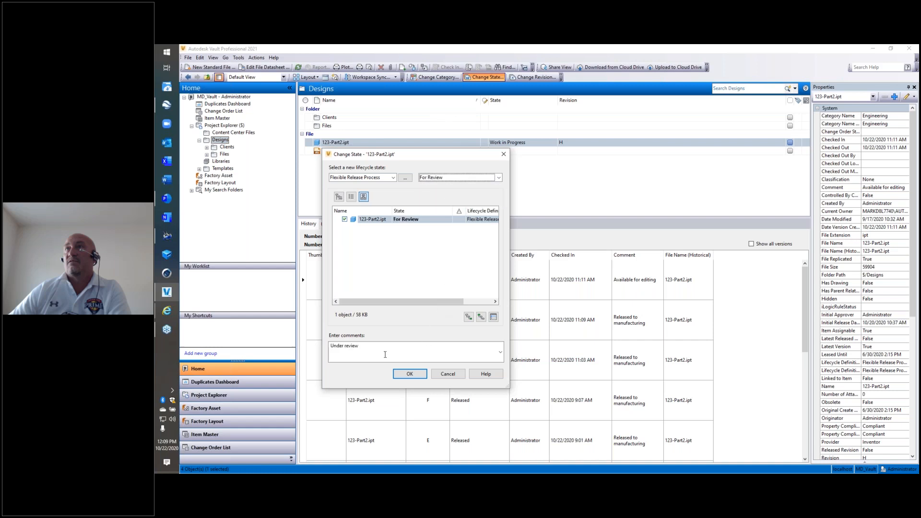
Extend the state change comment to "Under review - please review" and confirm the change.
left_click(391, 349)
type("- please review")
left_click(410, 374)
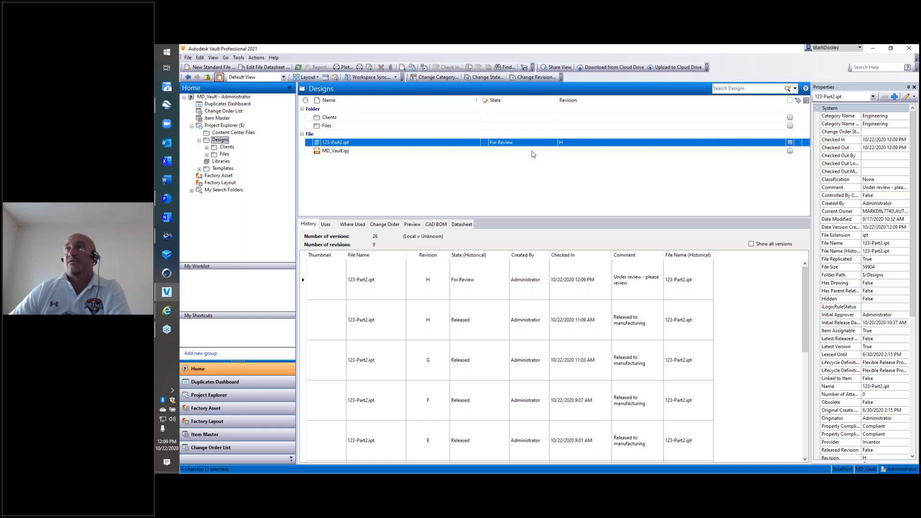
Change the lifecycle state of 123-Part2.ipt to Released and confirm the change.
right_click(512, 143)
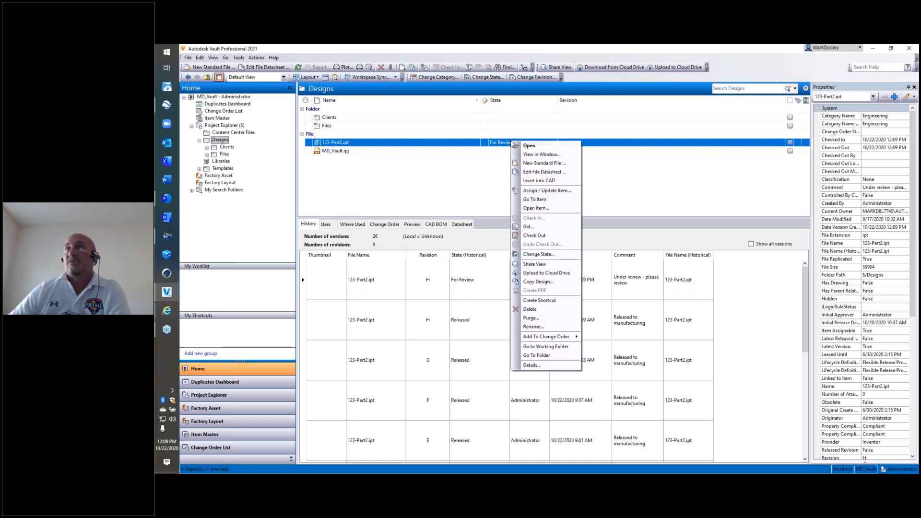
left_click(535, 254)
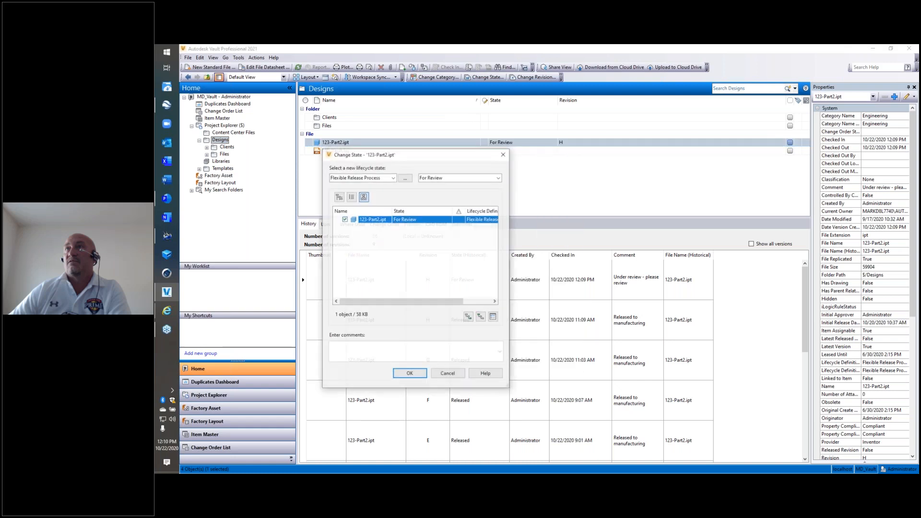
left_click(458, 178)
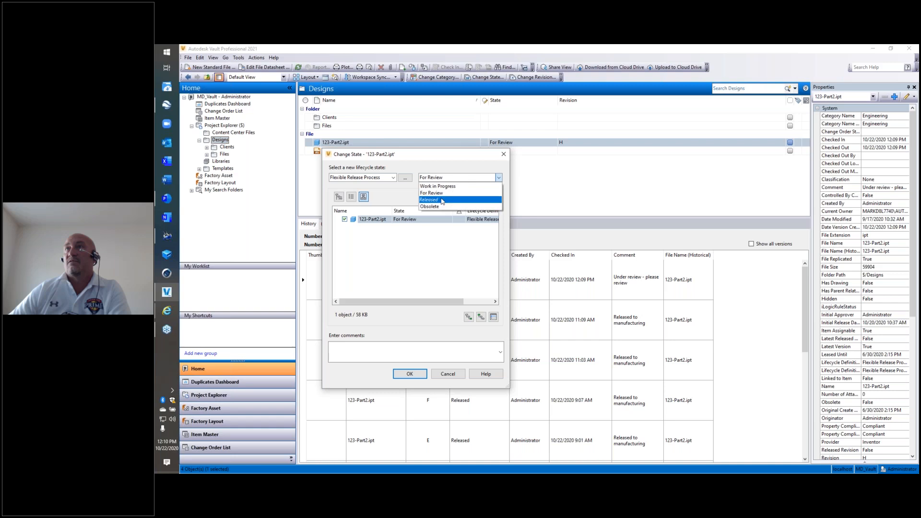
left_click(442, 200)
left_click(412, 373)
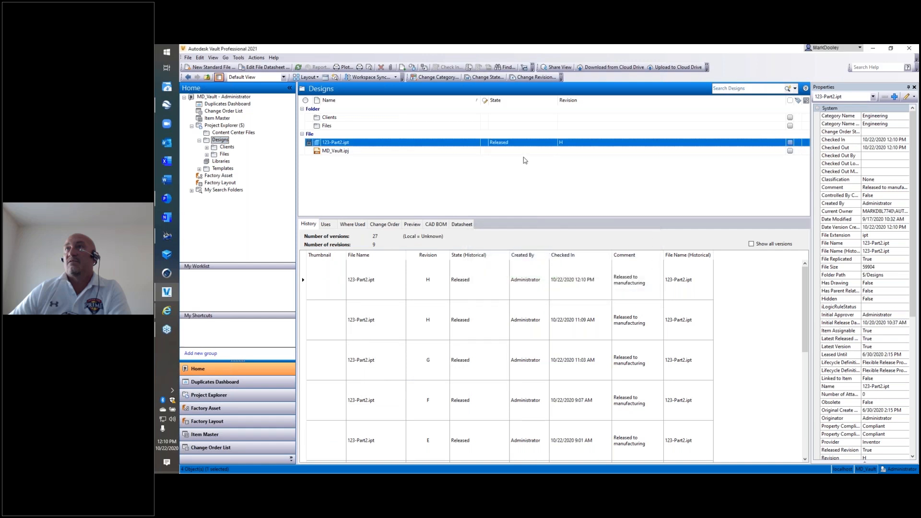
Change the lifecycle state of 123-Part2.ipt to For Review with the comment "Under review".
right_click(518, 145)
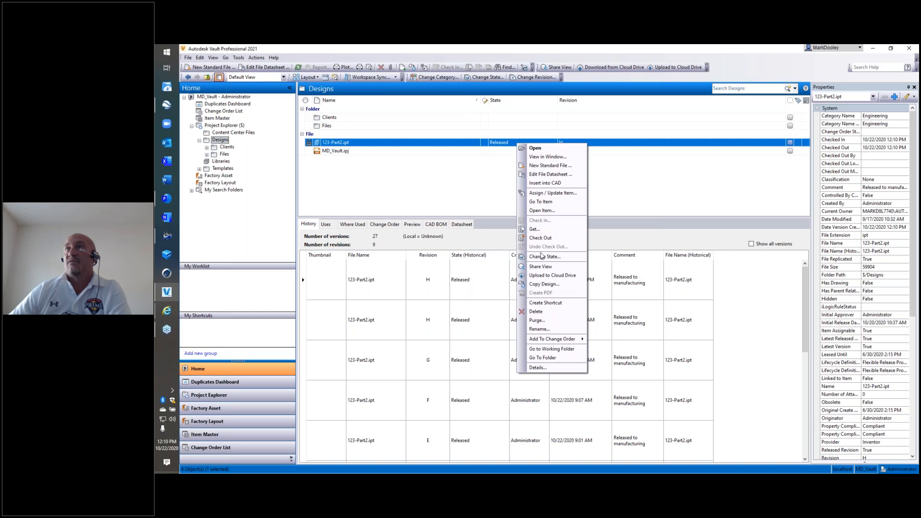
left_click(544, 257)
left_click(459, 178)
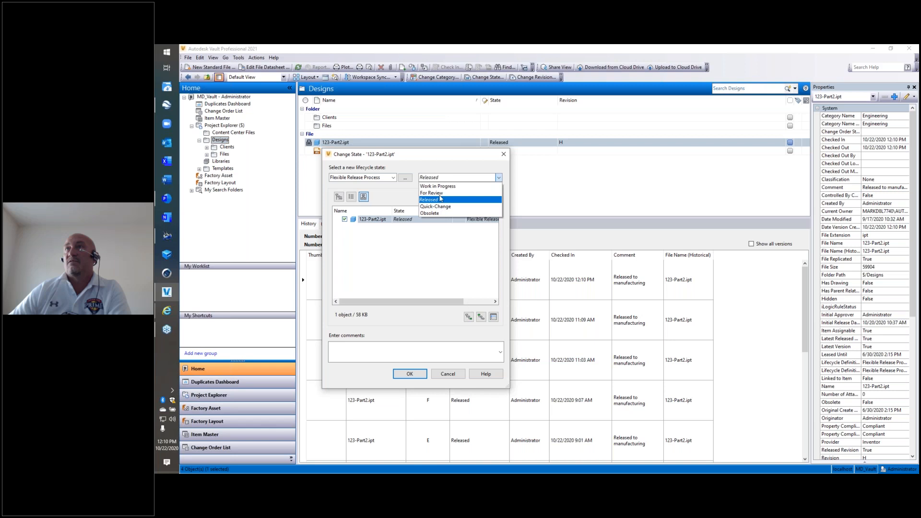
left_click(437, 199)
left_click(452, 182)
left_click(438, 197)
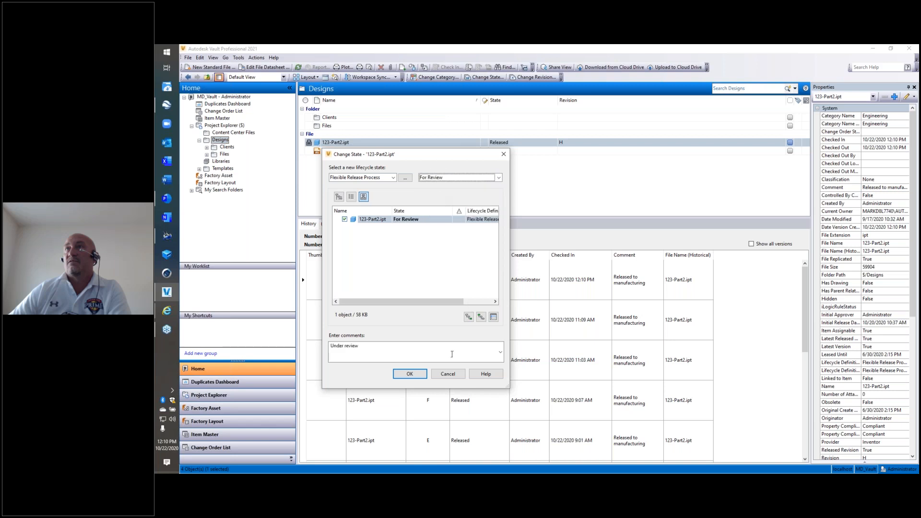
left_click(410, 374)
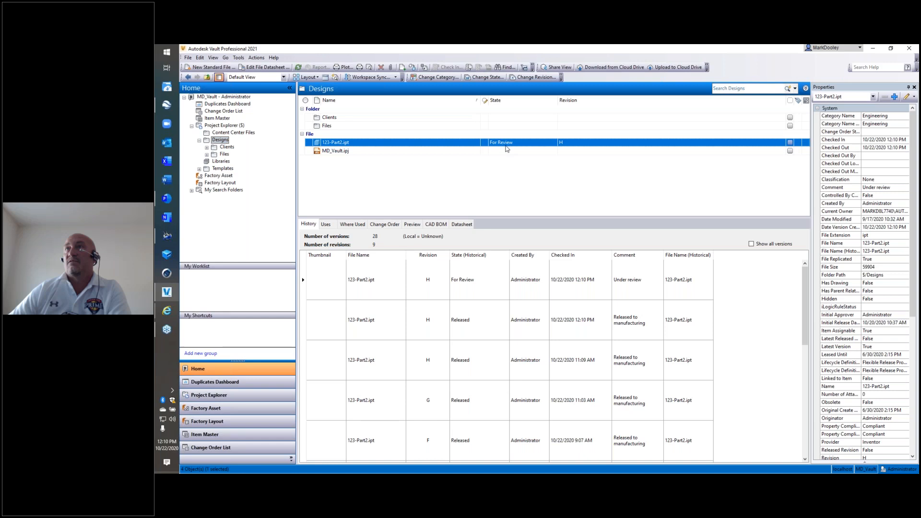
Change the lifecycle state of 123-Part2.ipt to Work in Progress and confirm the change.
right_click(507, 149)
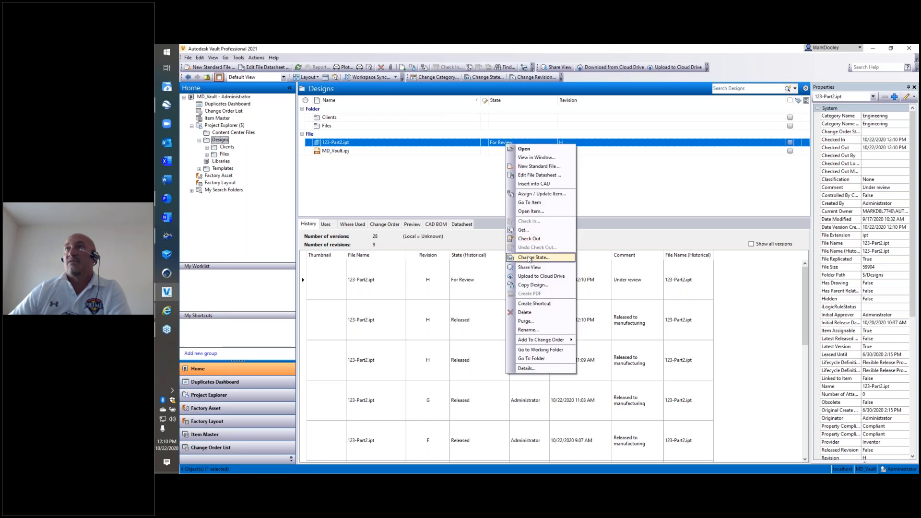
left_click(529, 258)
left_click(456, 179)
left_click(435, 186)
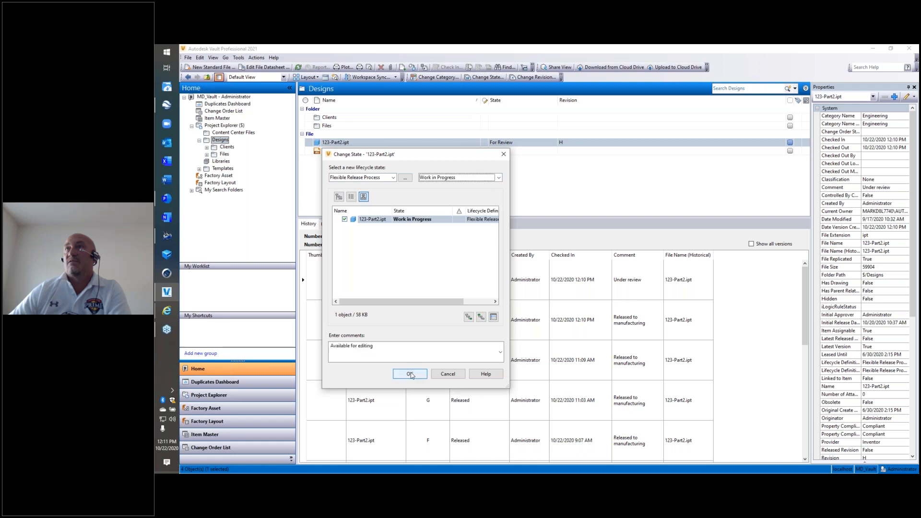
left_click(410, 375)
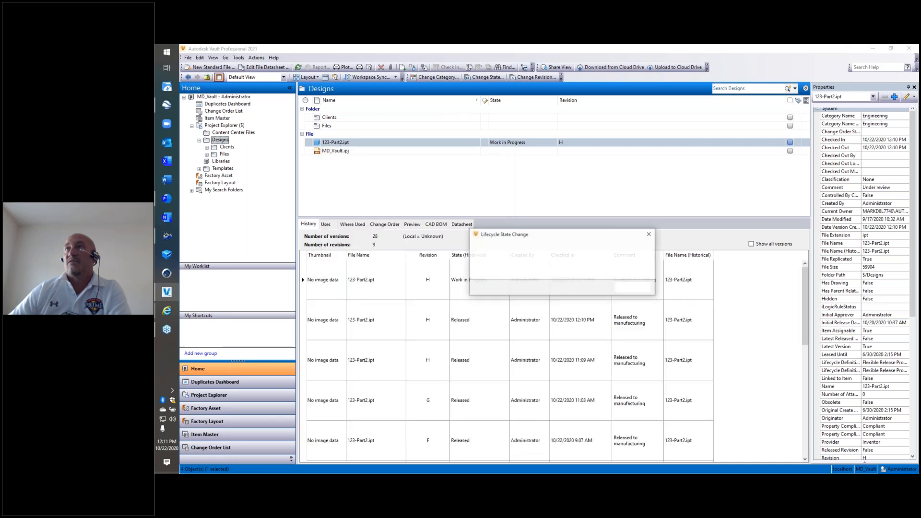
Add the Hagerman group as a recipient of the state change notification and accept the selection.
left_click_drag(355, 113, 437, 211)
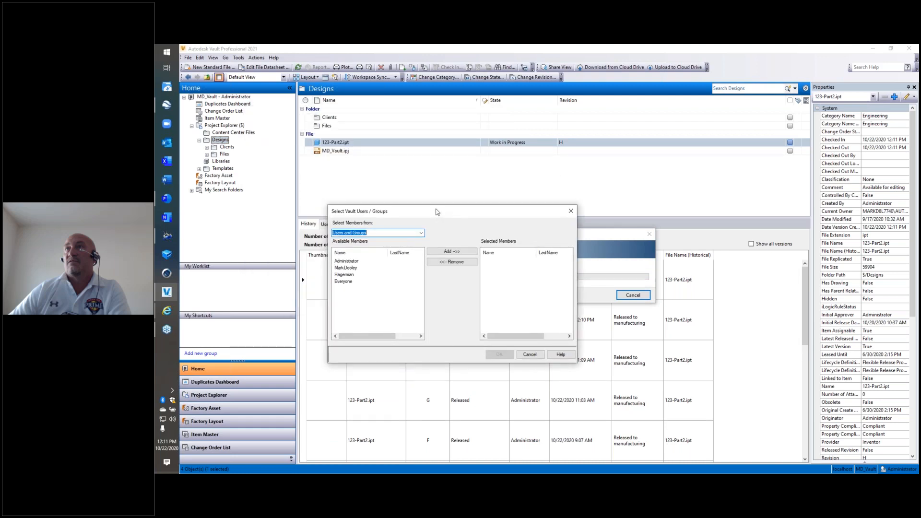
left_click(345, 275)
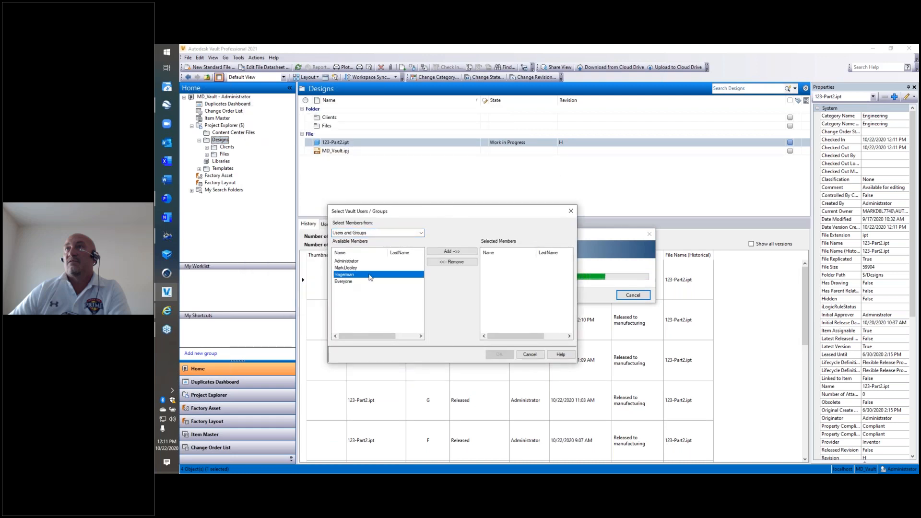
left_click(452, 252)
left_click(499, 354)
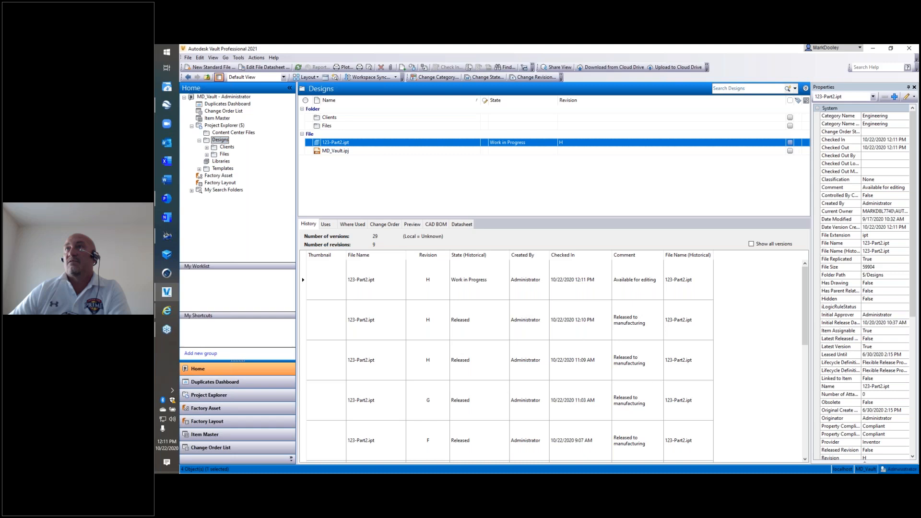
Switch to Outlook, read the newest Review To WIP notification in Sent Items, and return to Vault.
mouse_move(223, 311)
left_click(371, 304)
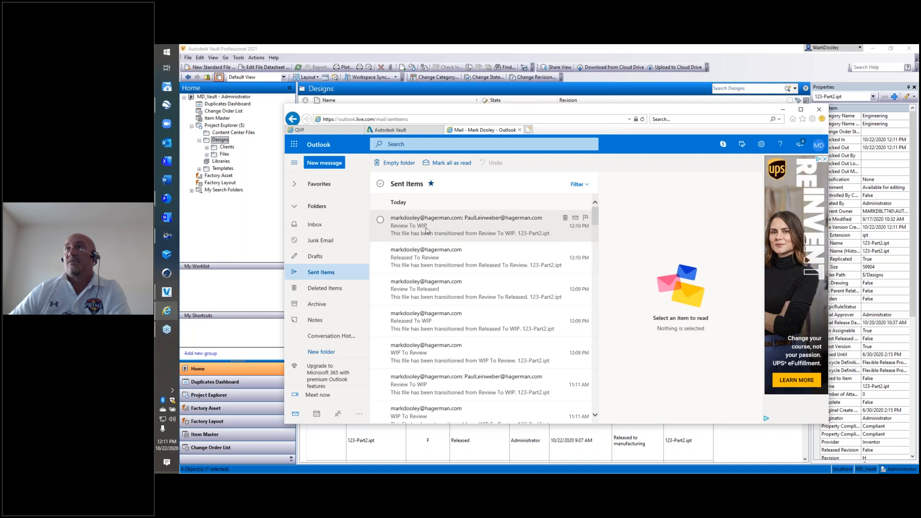
left_click(482, 226)
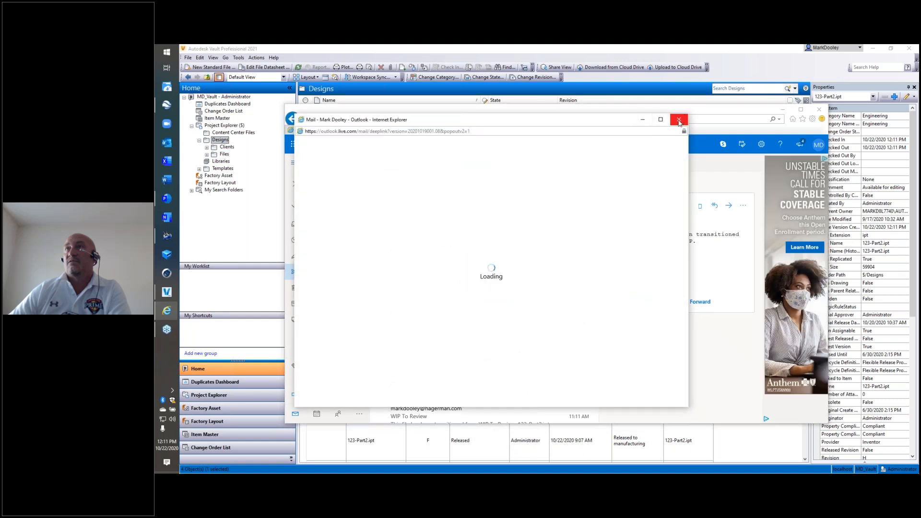
left_click(679, 119)
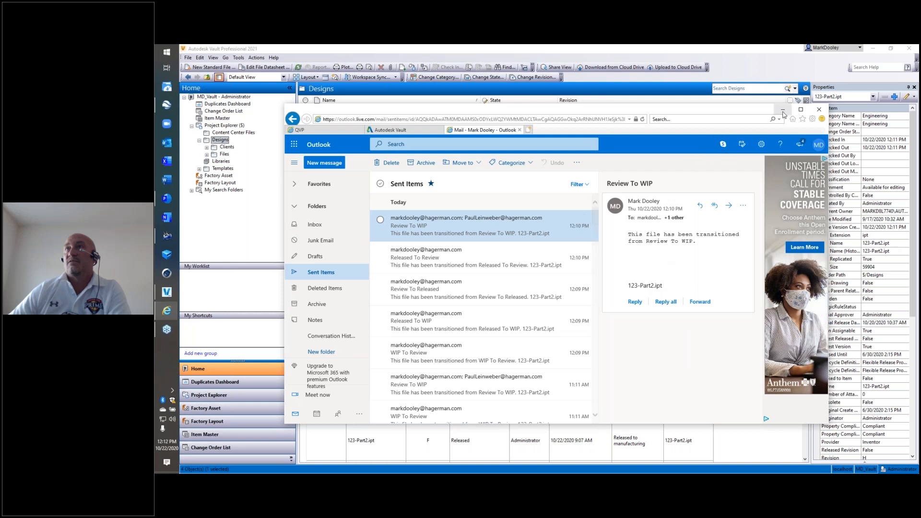
left_click(818, 109)
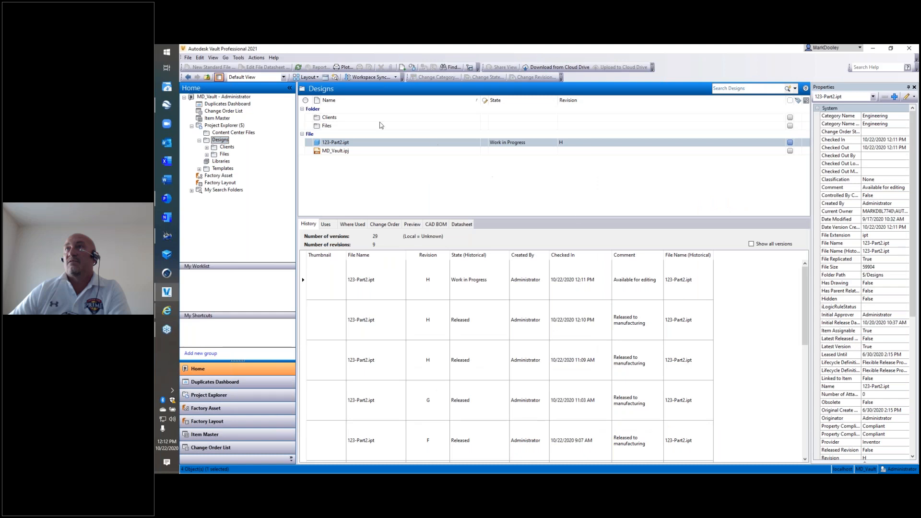
Review the global SMTP e-mail settings in the Lifecycle Connection notification settings and accept them.
left_click(238, 58)
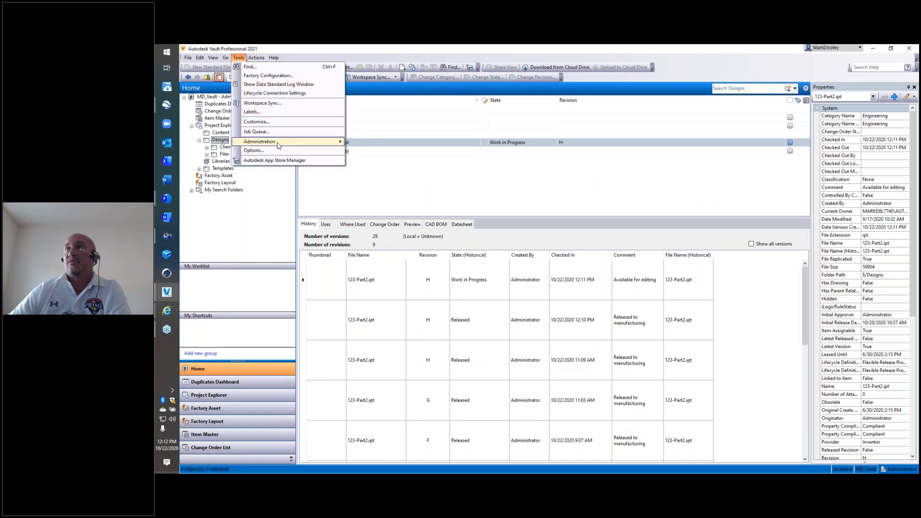
mouse_move(325, 144)
left_click(302, 93)
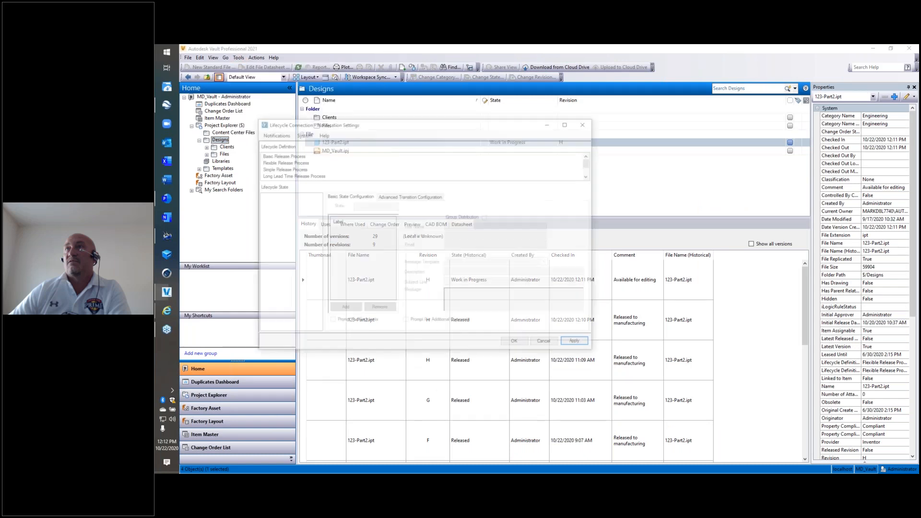
left_click(274, 134)
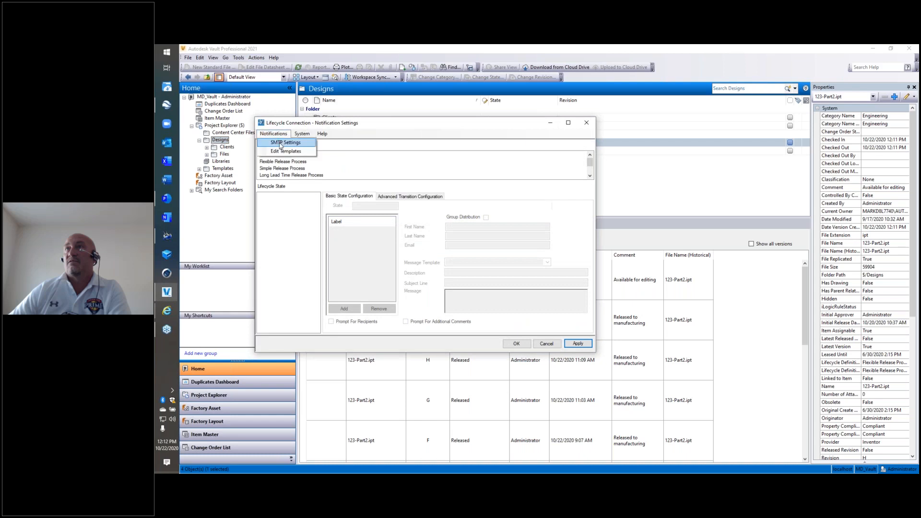
left_click(284, 143)
left_click_drag(317, 130, 526, 189)
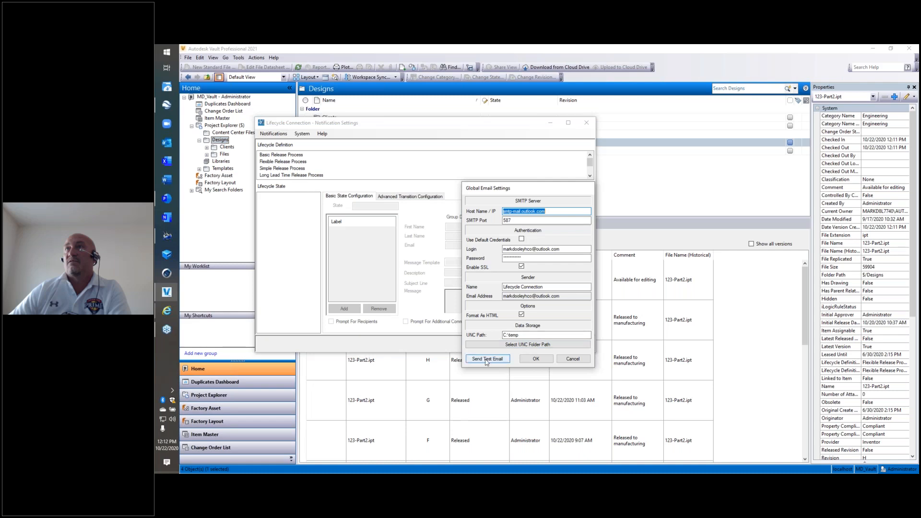
left_click(536, 359)
Examine the available message templates and the blank new-template form, discard it, and cancel the notification settings.
left_click(273, 134)
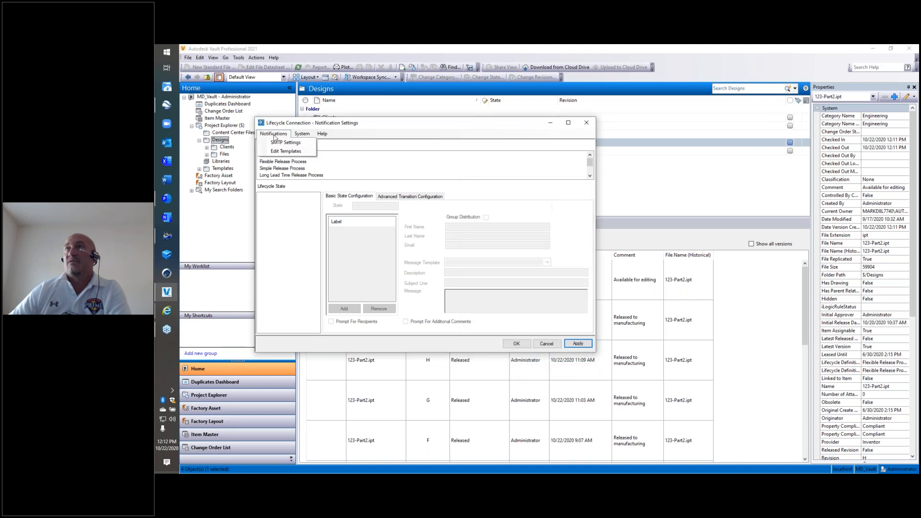
left_click(285, 151)
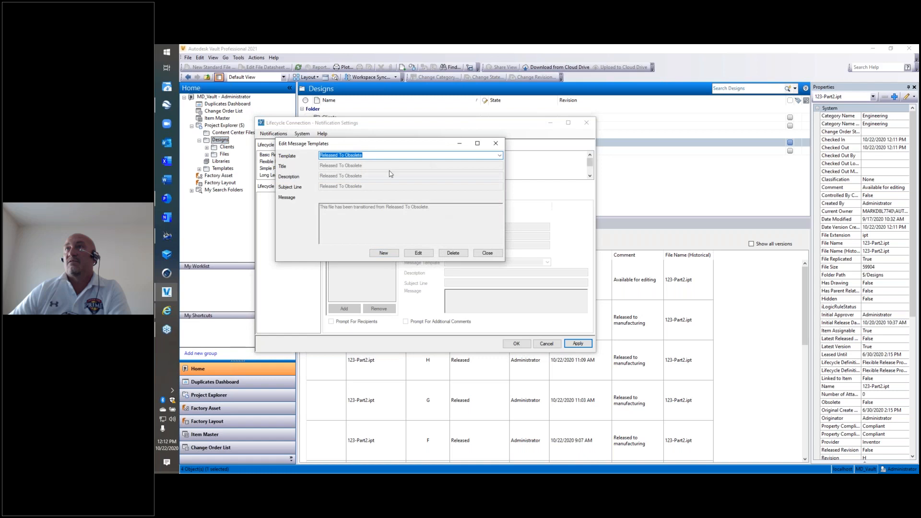
left_click(499, 155)
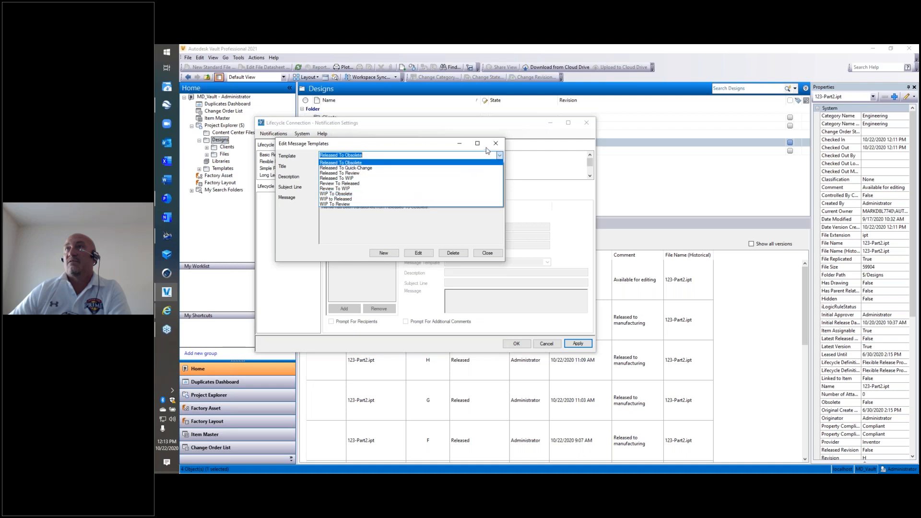
left_click(383, 252)
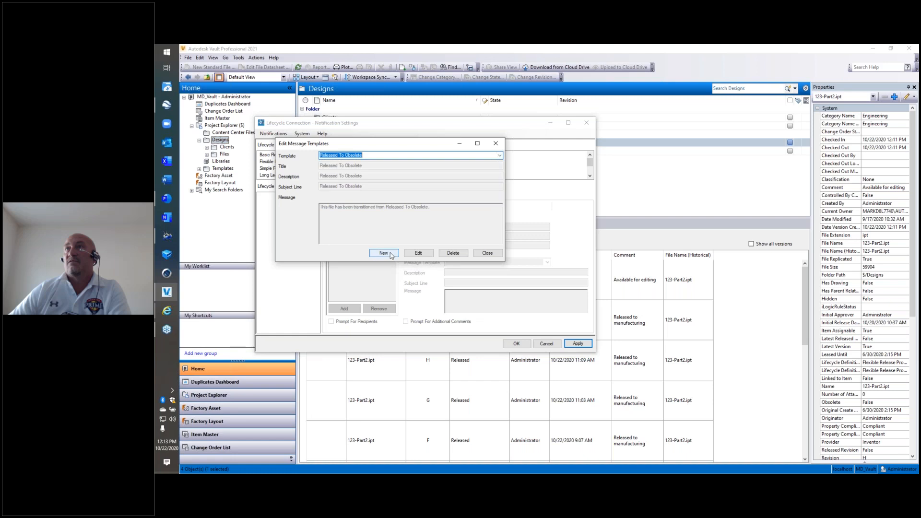
left_click(383, 253)
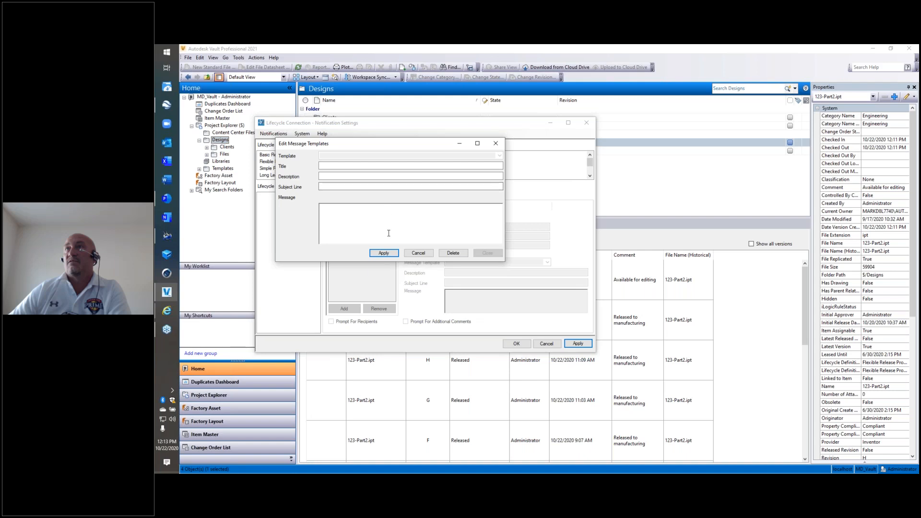
left_click(418, 253)
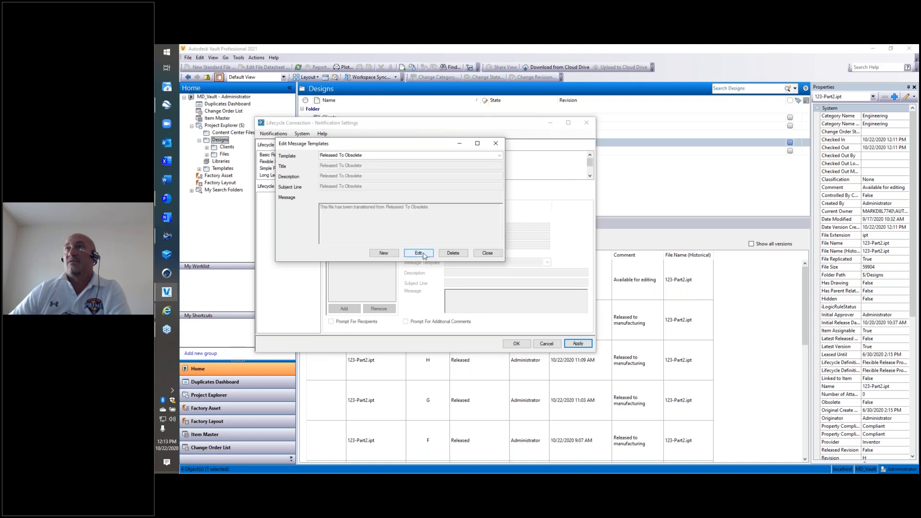
left_click(488, 252)
left_click(546, 344)
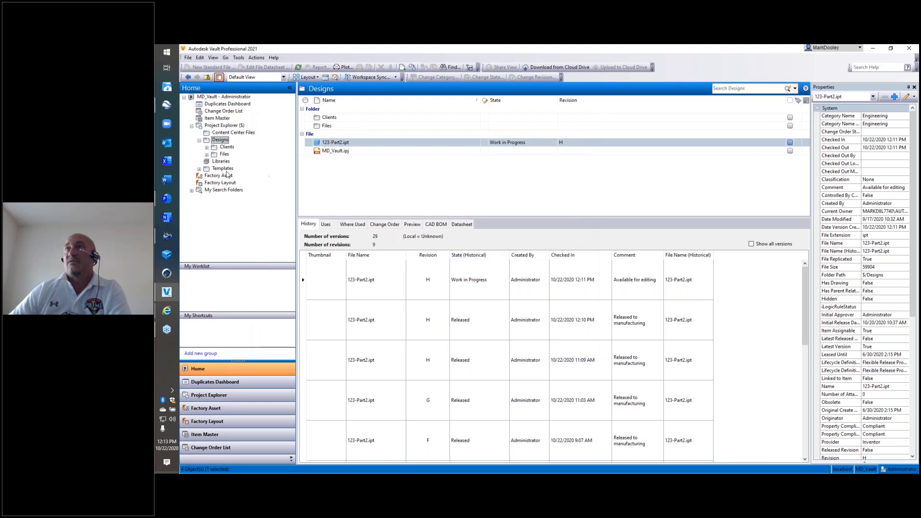
Change the category of Block Base.ipt, Bracket_Display.ipt, C-Clip.ipt and Circular Spacer.ipt in the Designs/Files folder to Engineering.
left_click(224, 154)
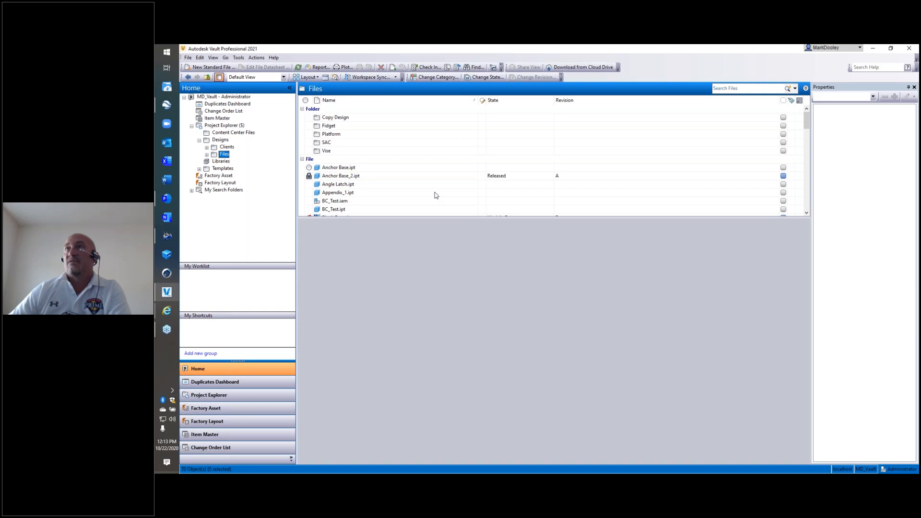
scroll(435, 195, "down", 3)
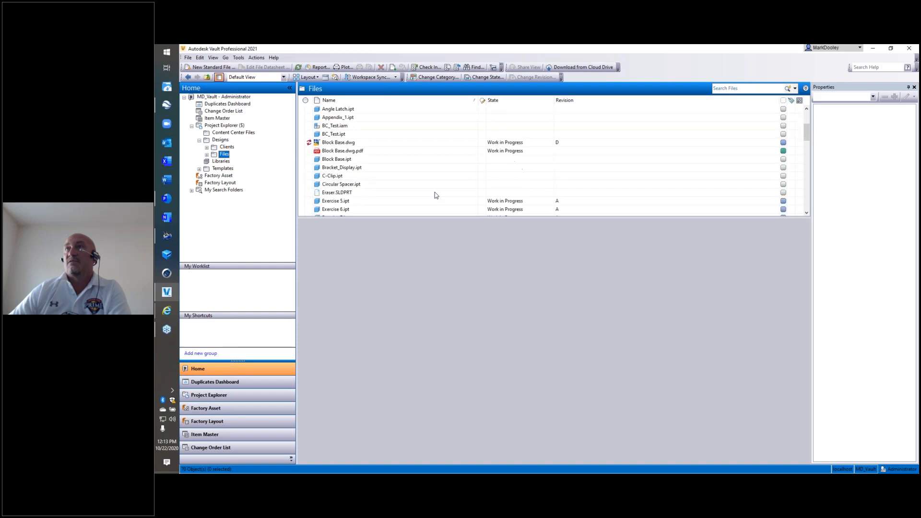
left_click(444, 160)
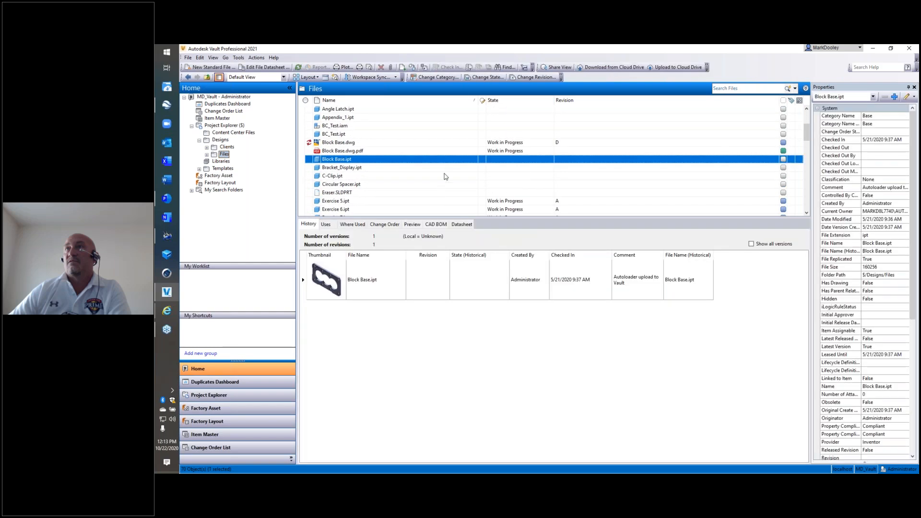
left_click(433, 185, "shift")
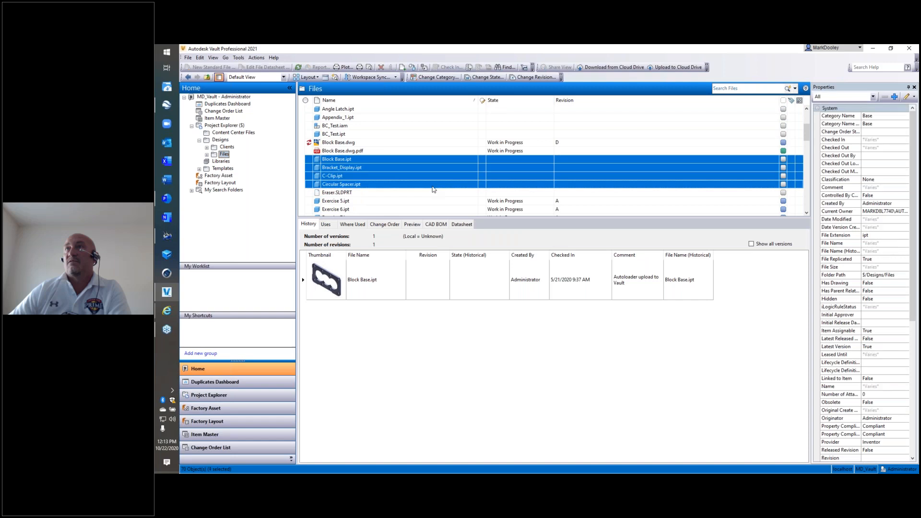
scroll(433, 189, "up", 2)
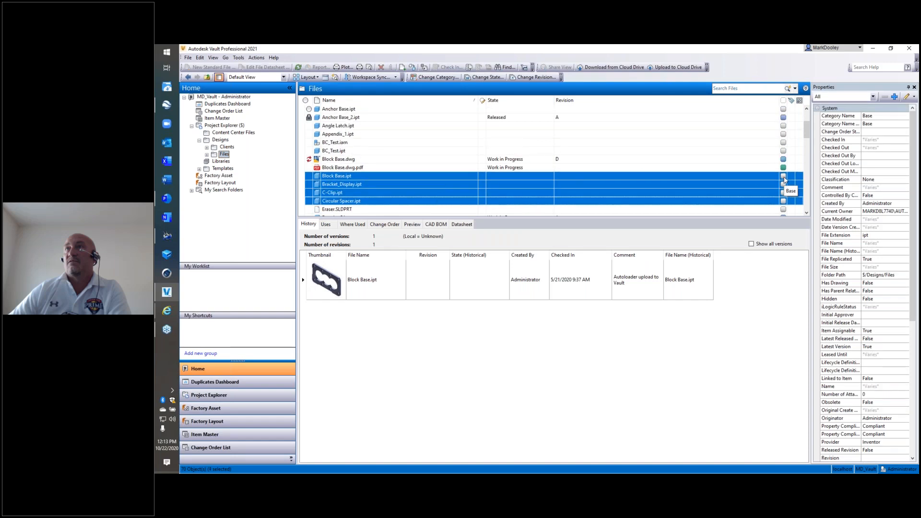
left_click(435, 77)
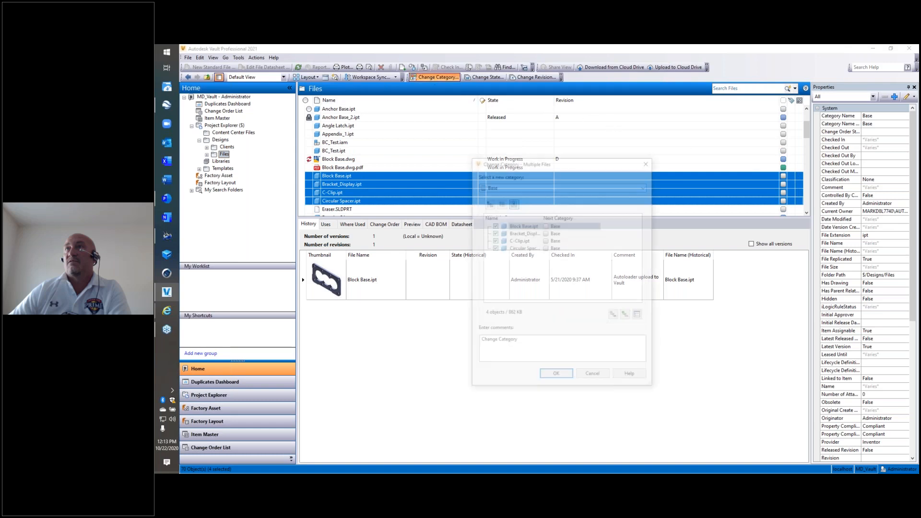
left_click(529, 186)
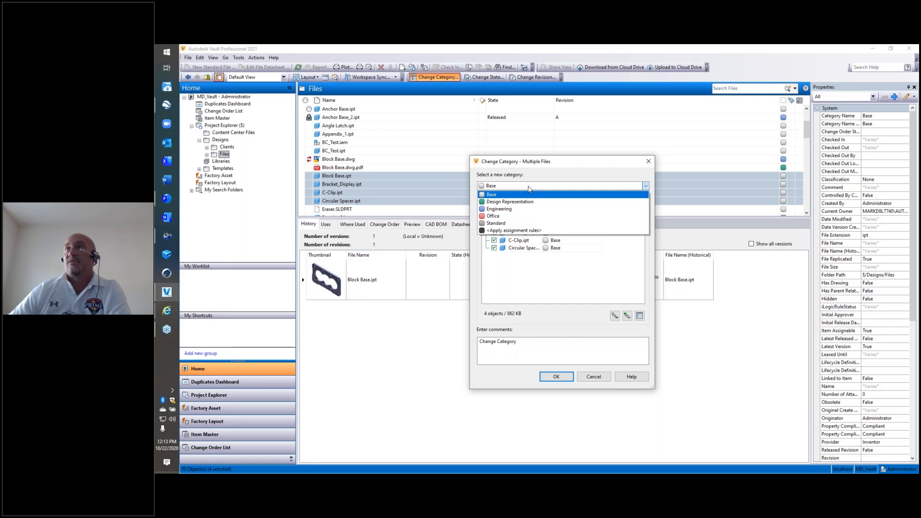
left_click(498, 208)
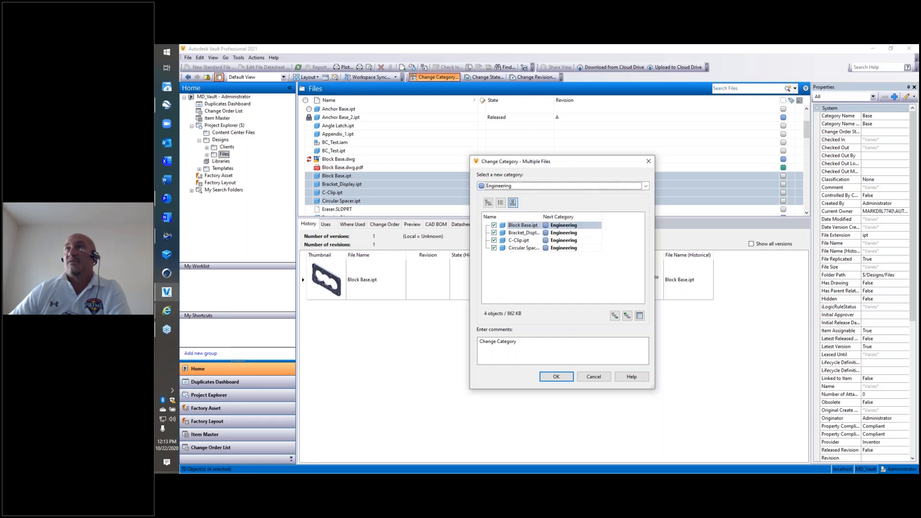
left_click(554, 376)
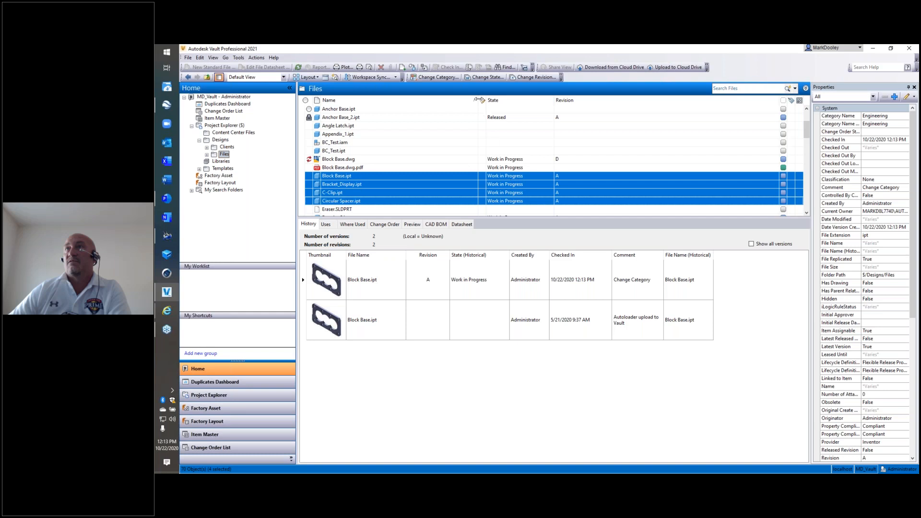
Change the lifecycle state of the four selected part files to For Review with the comment "Under review".
left_click(486, 77)
left_click(480, 177)
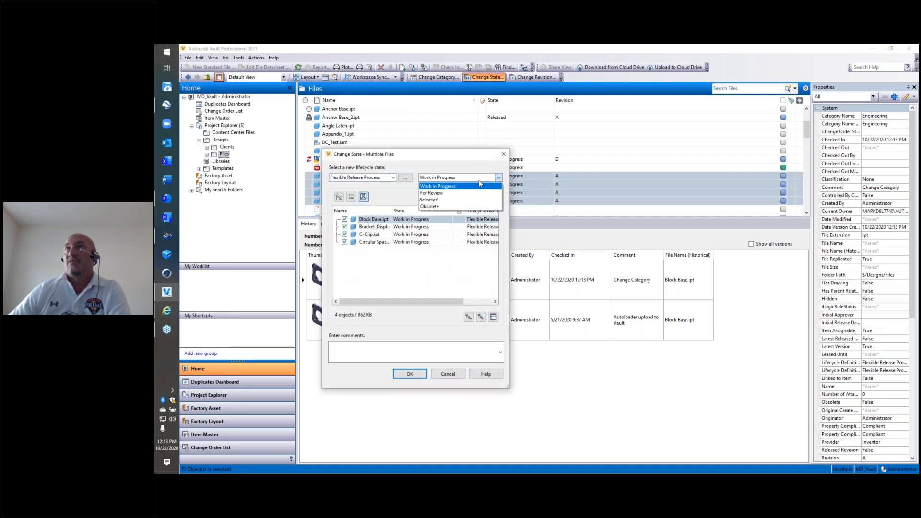
left_click(461, 192)
left_click(416, 350)
type("Under review")
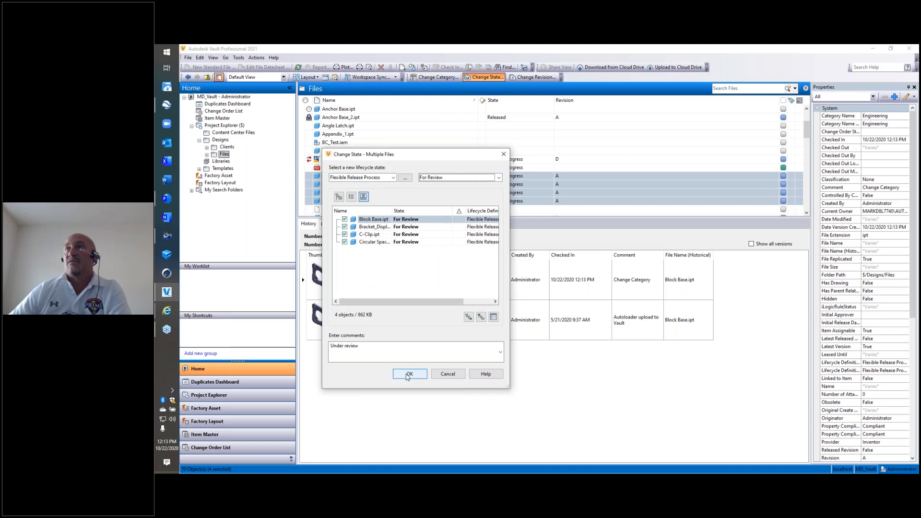
left_click(410, 374)
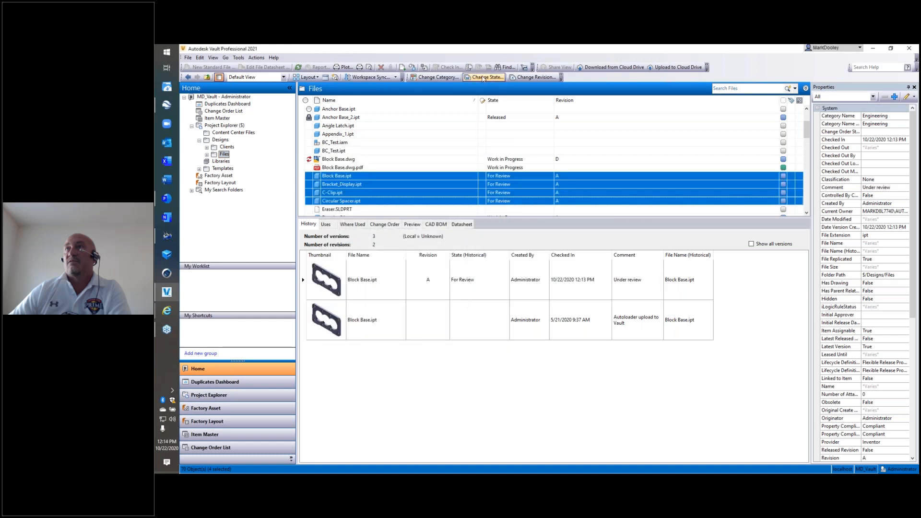
Change the lifecycle state of the four selected part files to Released with the comment "Released to manufacturing".
left_click(484, 77)
left_click(439, 177)
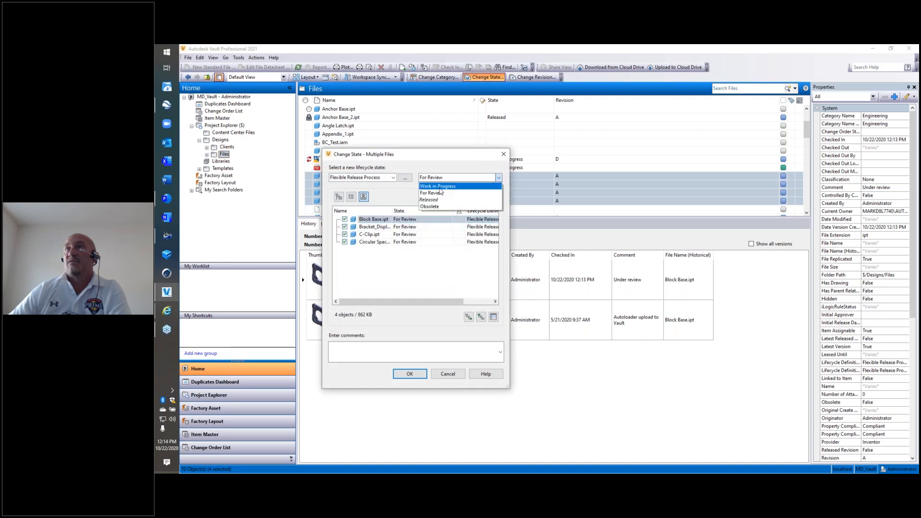
left_click(441, 198)
type("Released to manufacturing")
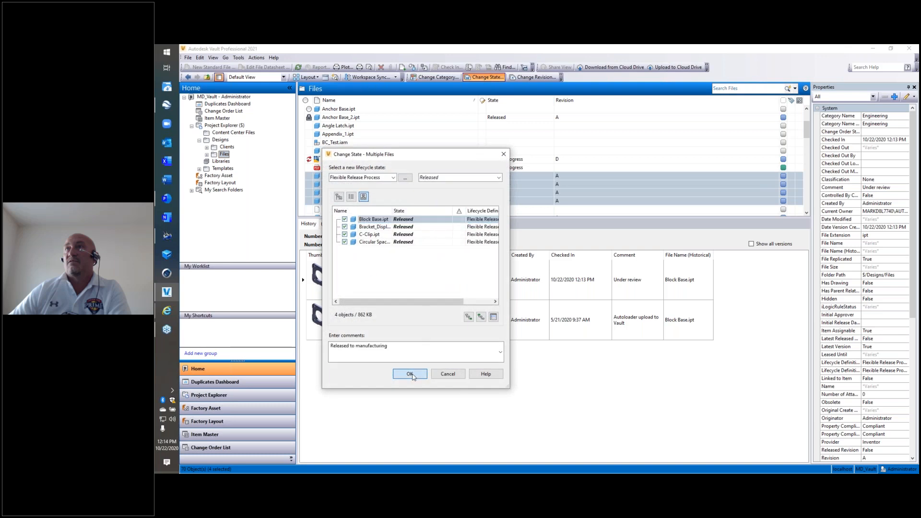
left_click(410, 374)
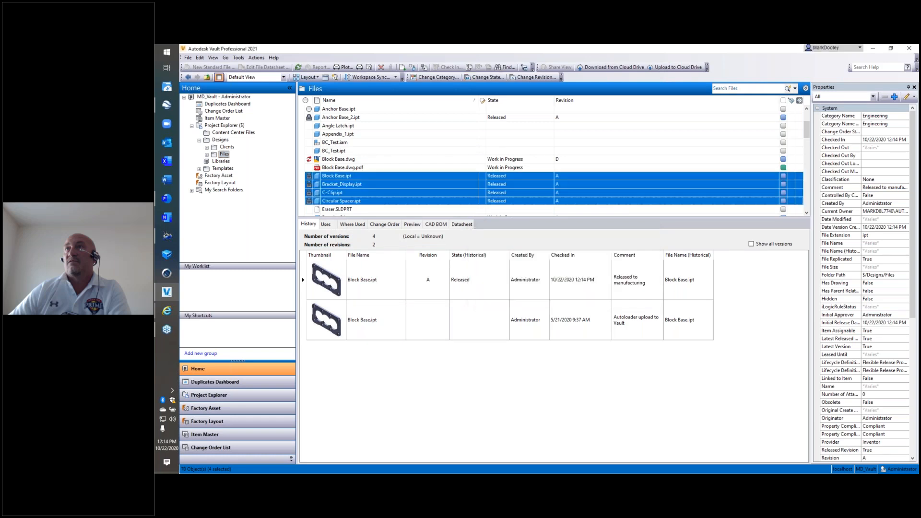
Switch to Outlook, read the newest Review To Released notification in Sent Items, and switch to the presentation's Q & A slide.
left_click(167, 312)
left_click(222, 377)
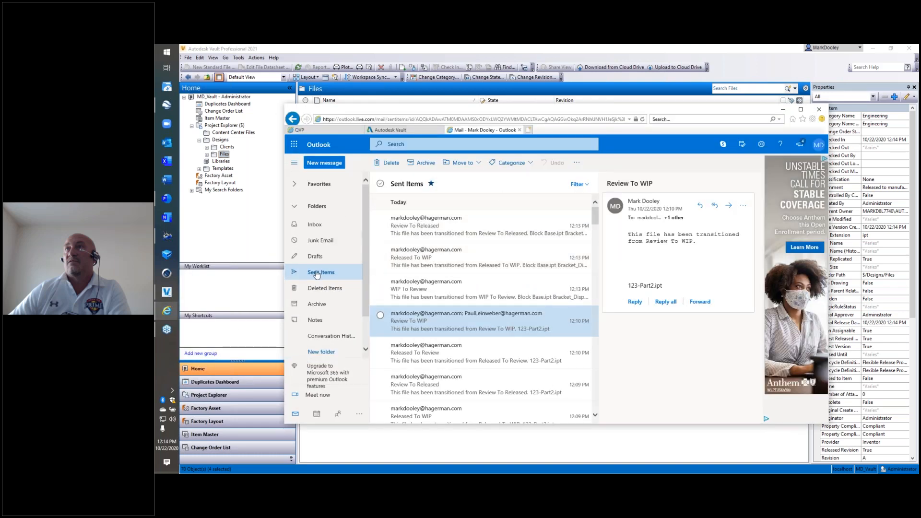
left_click(316, 273)
left_click(506, 220)
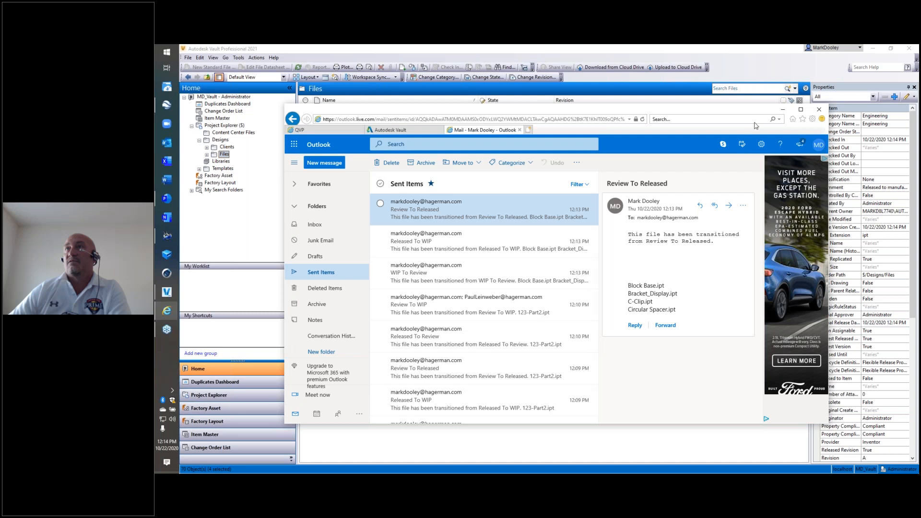
left_click(782, 110)
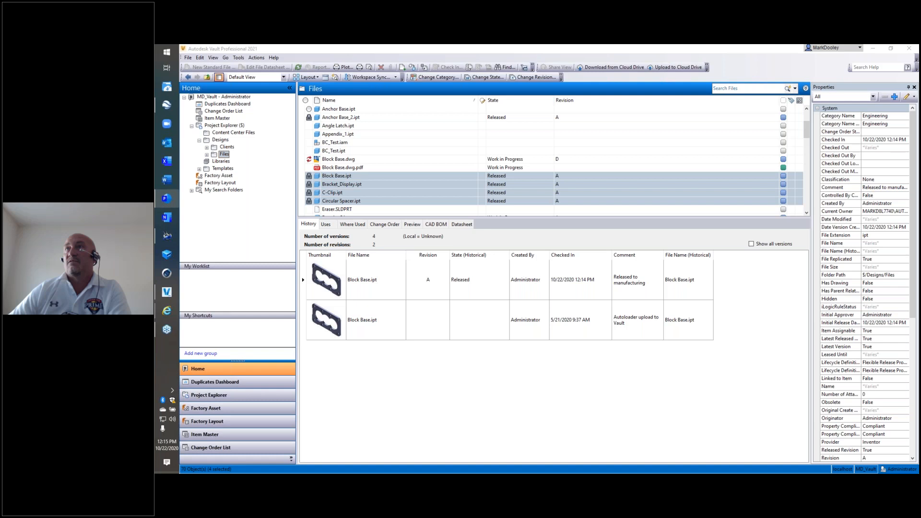
left_click(166, 199)
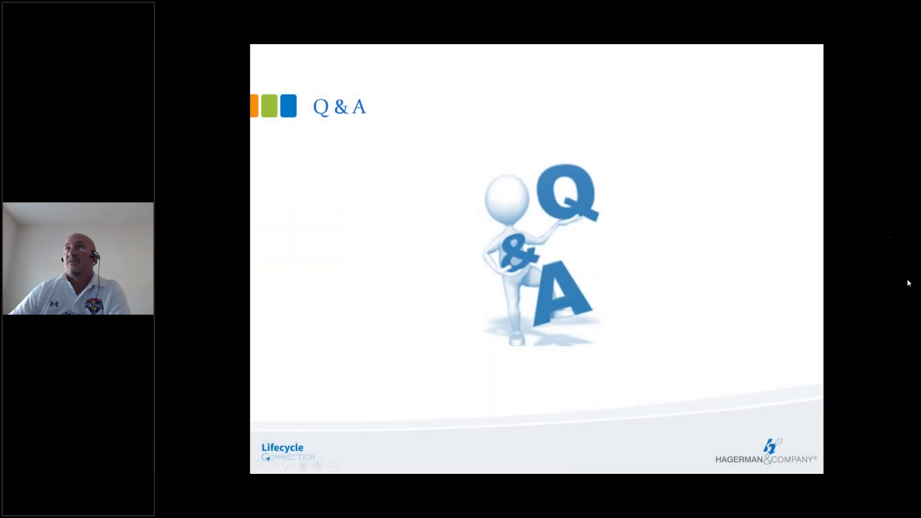